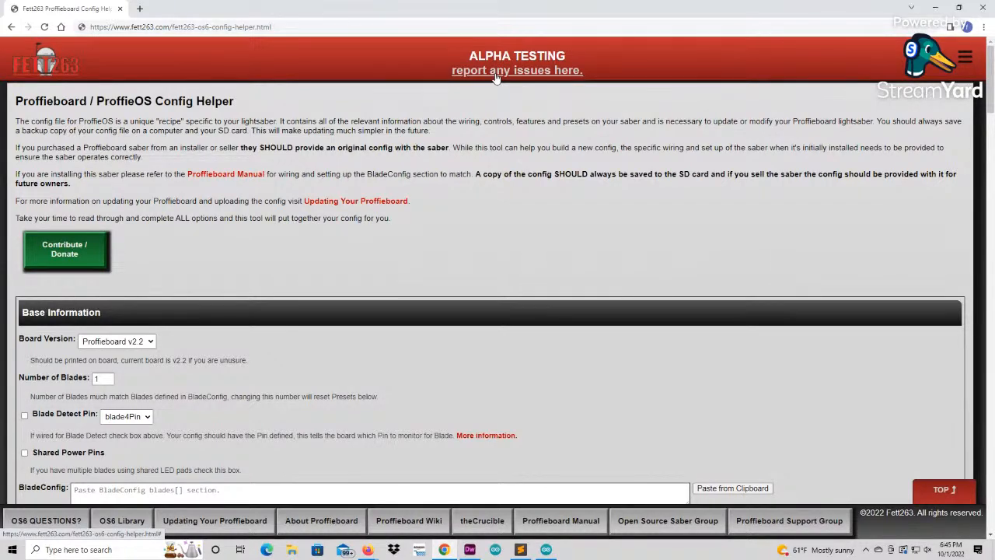
- Choose Proffieboard v2.2 as the board version and set the number of blades to 2
{"action": "scroll", "coordinate": [258, 324], "scroll_direction": "down", "scroll_amount": 1}
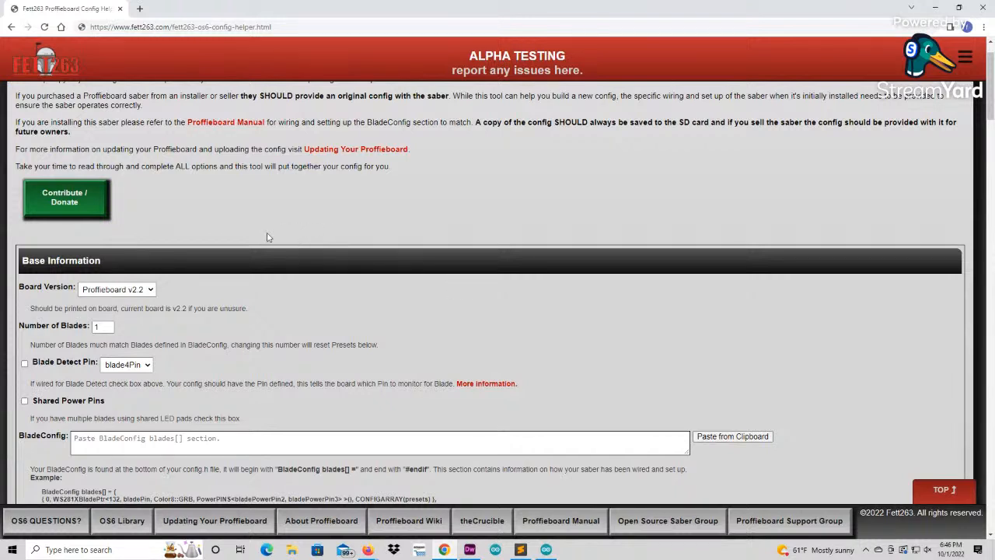
{"action": "left_click", "coordinate": [146, 293]}
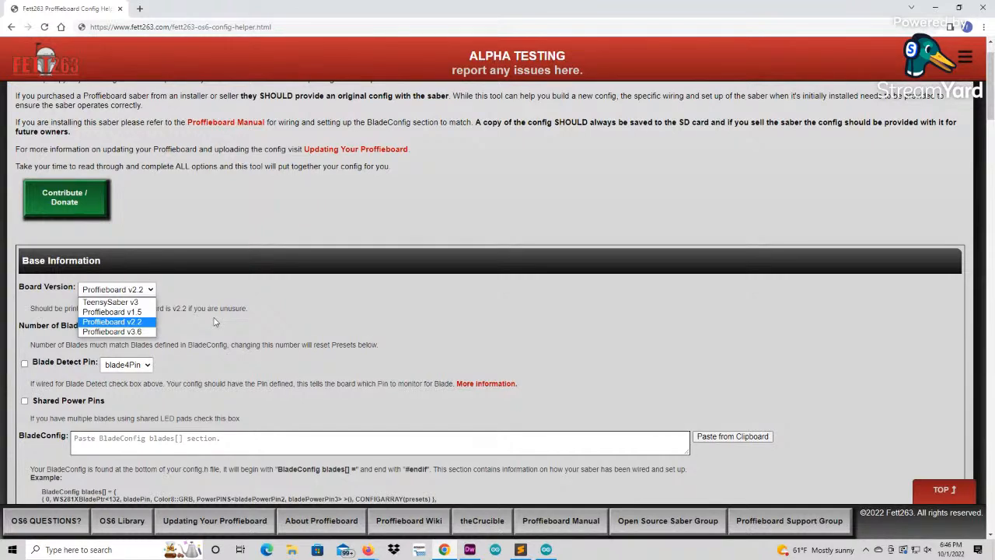
{"action": "left_click", "coordinate": [285, 302]}
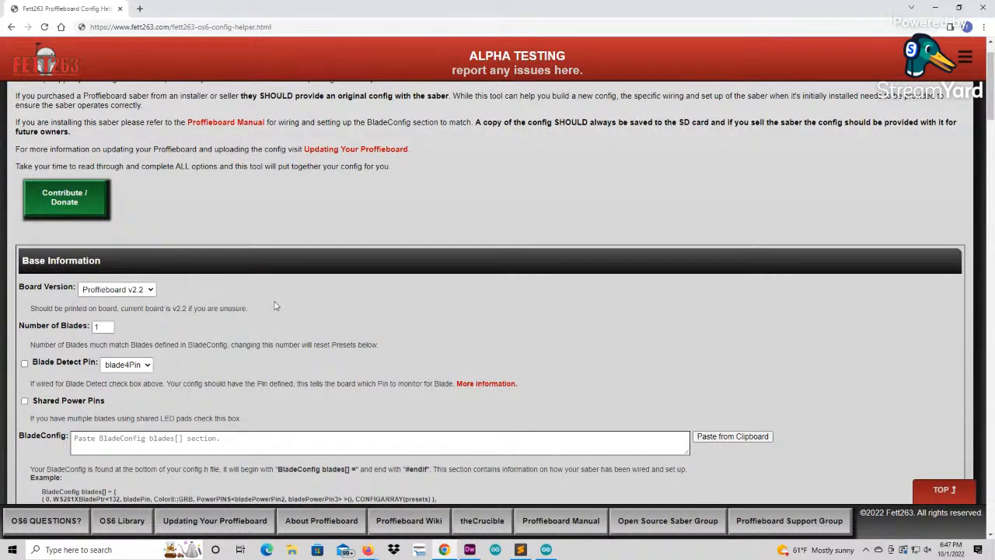
{"action": "left_click", "coordinate": [150, 291]}
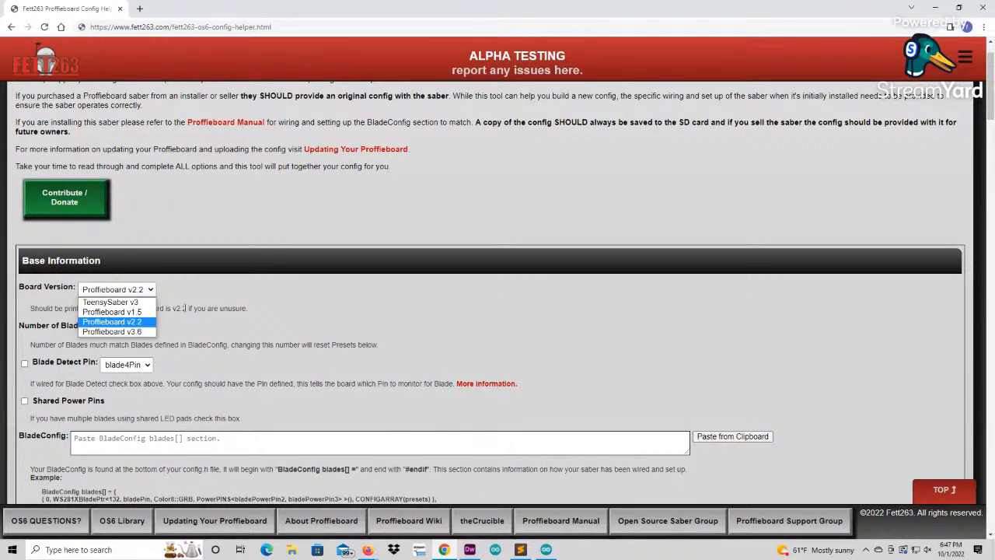
{"action": "left_click", "coordinate": [133, 324]}
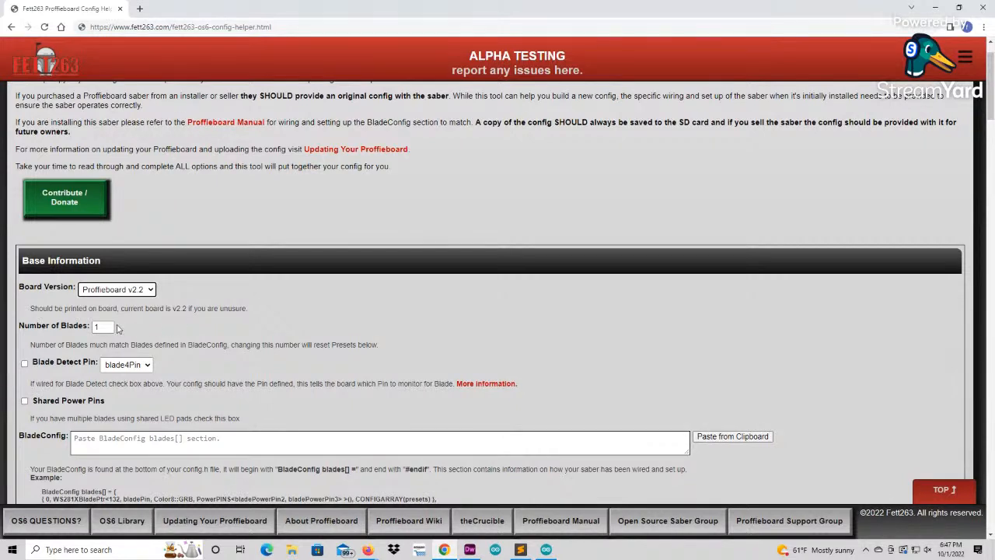
{"action": "left_click", "coordinate": [108, 325]}
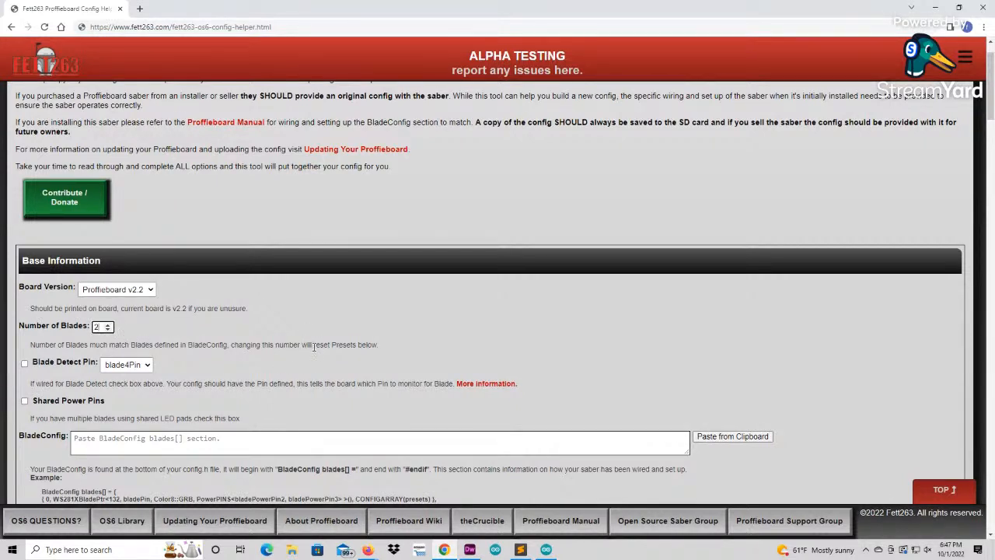
{"action": "left_click", "coordinate": [343, 362]}
{"action": "left_click", "coordinate": [24, 363]}
{"action": "left_click", "coordinate": [127, 365]}
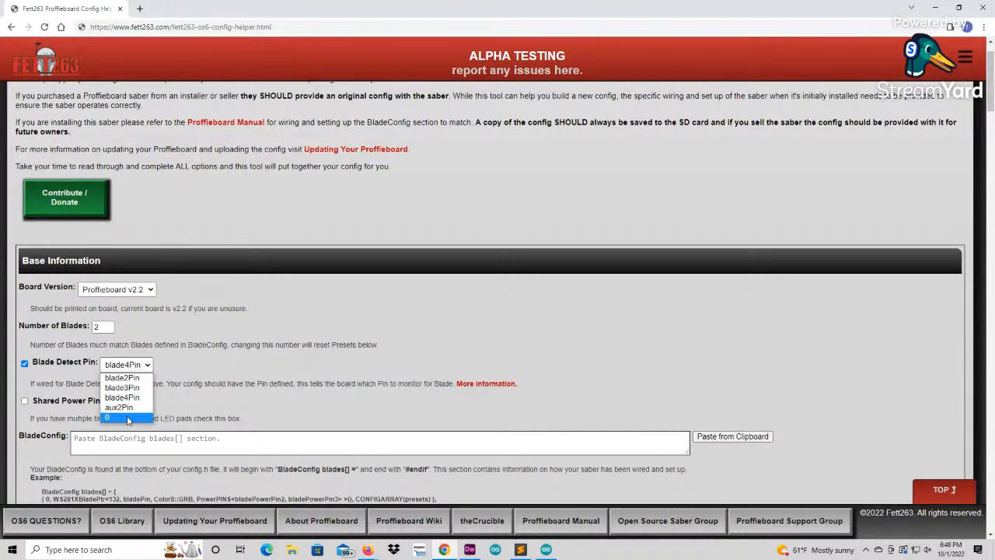
{"action": "left_click", "coordinate": [191, 360]}
{"action": "left_click", "coordinate": [24, 362]}
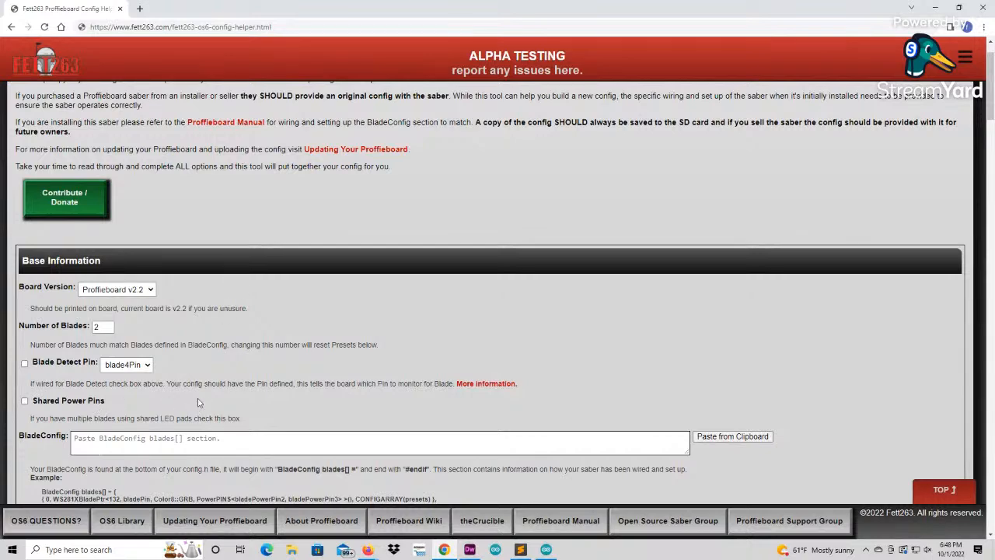
- Switch to Sublime Text and copy the BladeConfig blades[] section, through its closing #endif, near the end of myfallen_config.h
{"action": "scroll", "coordinate": [124, 420], "scroll_direction": "down", "scroll_amount": 1}
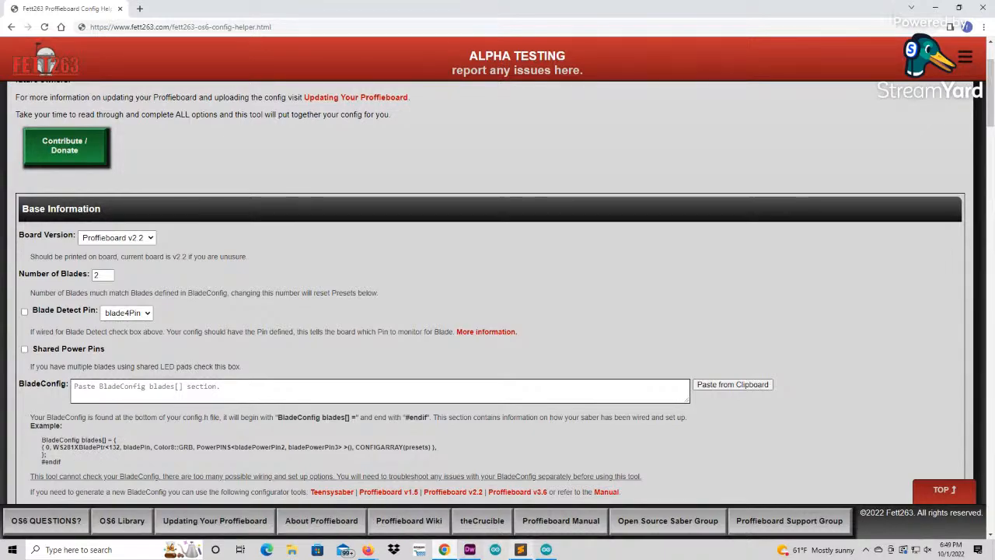
{"action": "left_click", "coordinate": [520, 549]}
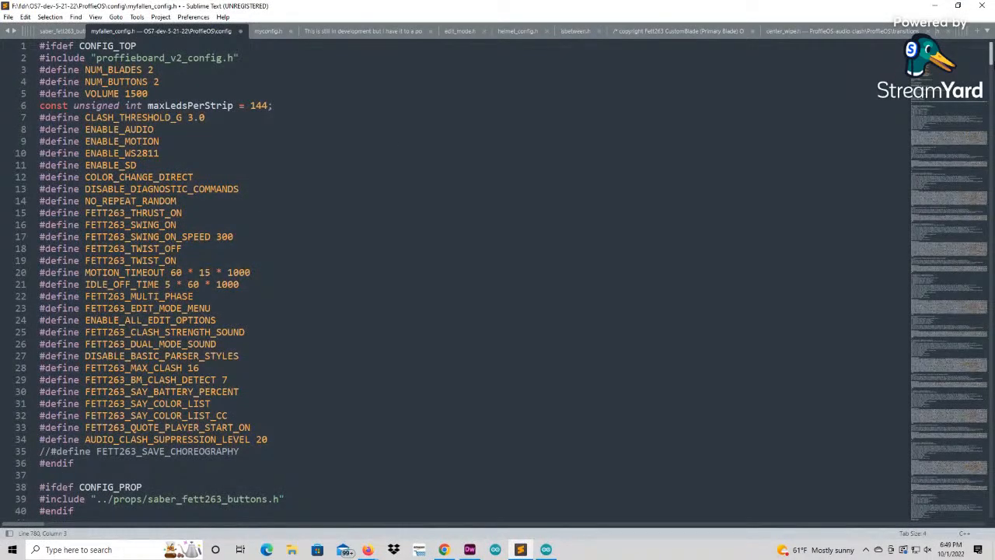
{"action": "left_click_drag", "start_coordinate": [990, 61], "coordinate": [984, 520]}
{"action": "scroll", "coordinate": [195, 318], "scroll_direction": "up", "scroll_amount": 8}
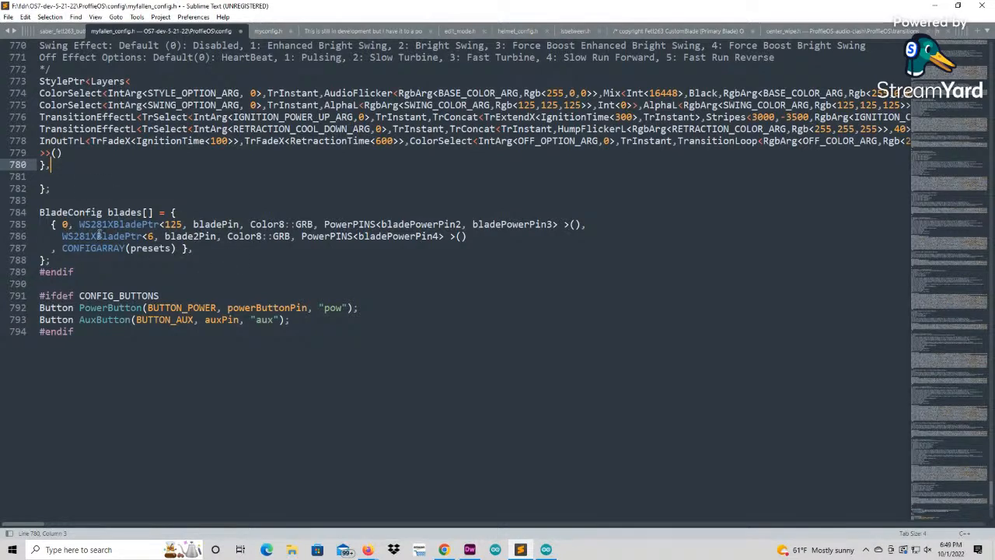
{"action": "left_click", "coordinate": [40, 214]}
{"action": "left_click_drag", "start_coordinate": [40, 214], "coordinate": [93, 272]}
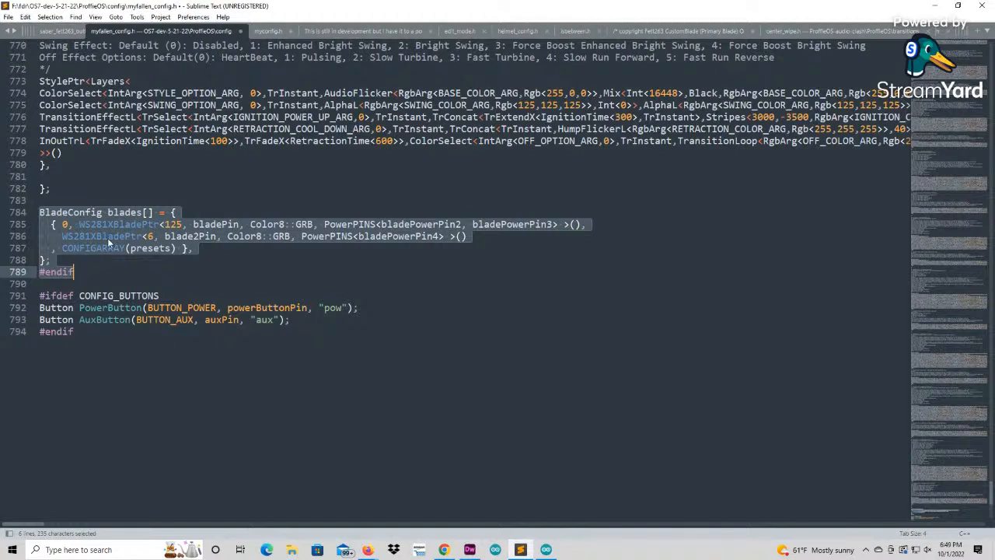
{"action": "left_click", "coordinate": [108, 224]}
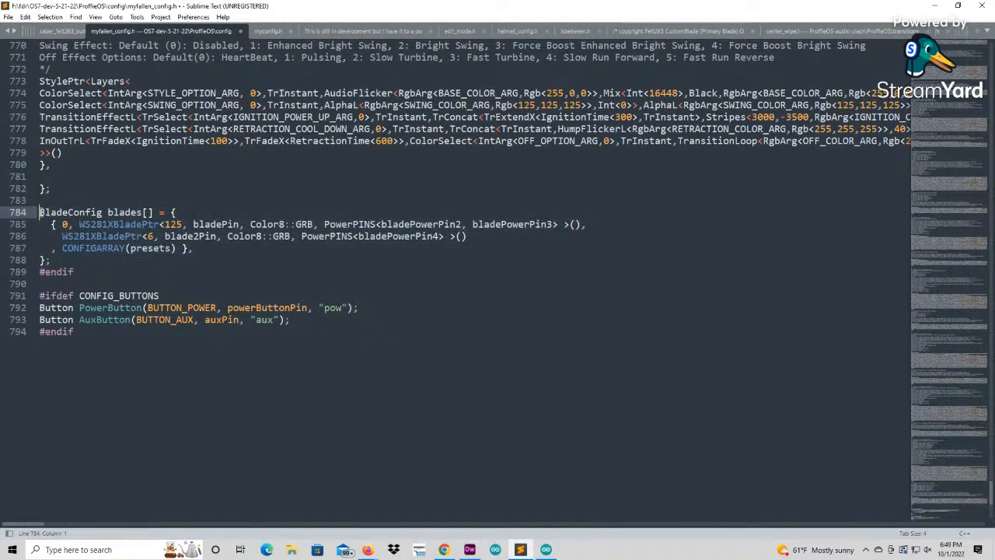
{"action": "double_click", "coordinate": [91, 211]}
{"action": "left_click_drag", "start_coordinate": [91, 211], "coordinate": [89, 269]}
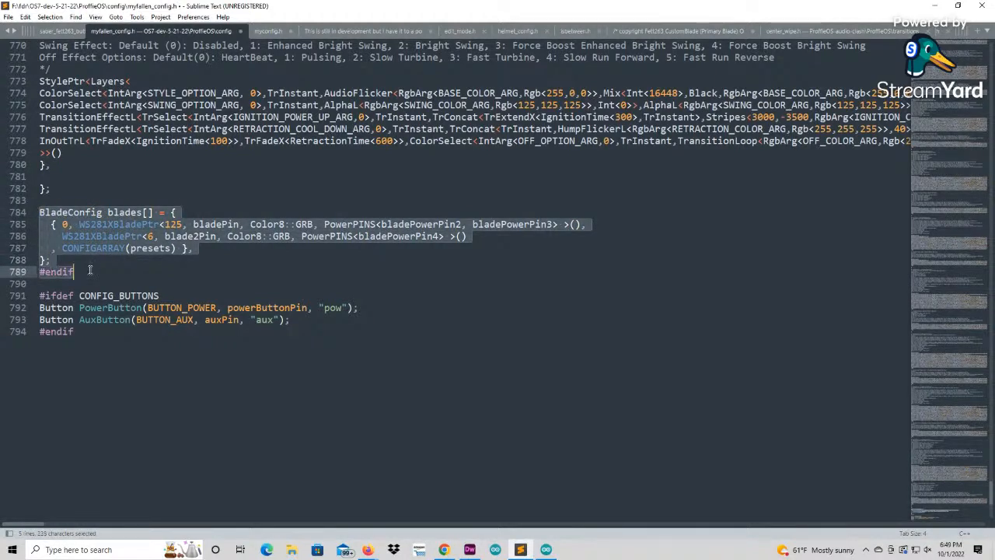
{"action": "right_click", "coordinate": [87, 247]}
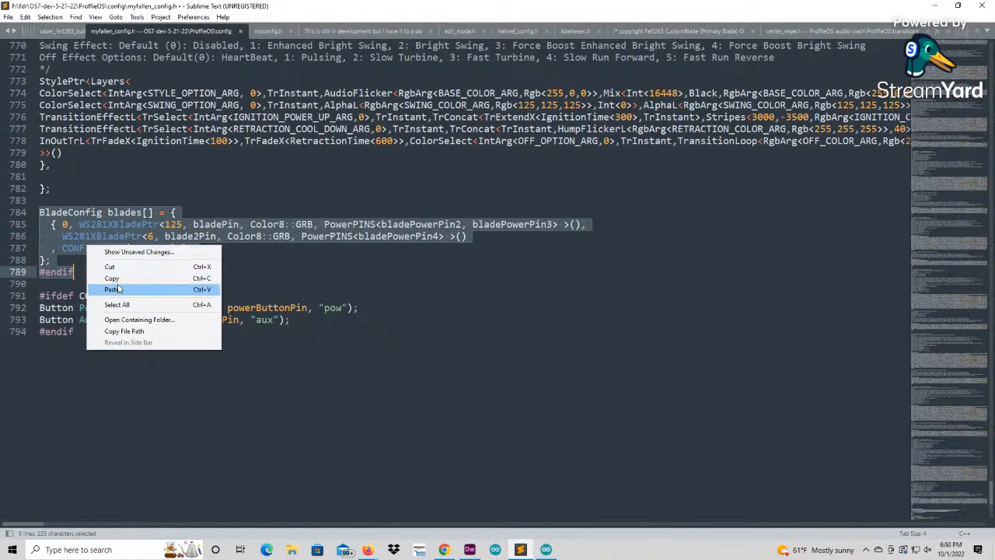
{"action": "left_click", "coordinate": [152, 277]}
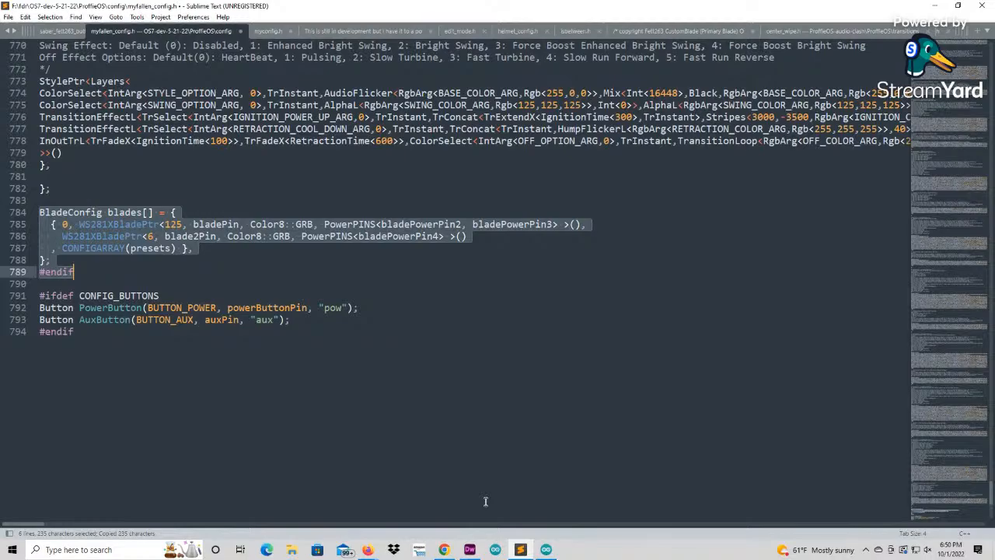
- Switch to Chrome and paste the copied section into the config helper's BladeConfig field
{"action": "left_click", "coordinate": [444, 550]}
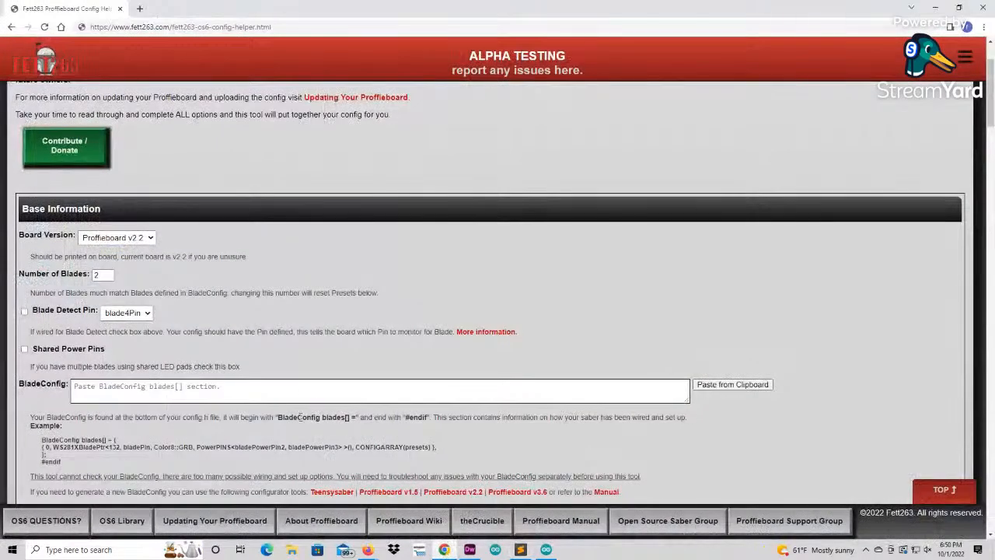
{"action": "left_click", "coordinate": [731, 384]}
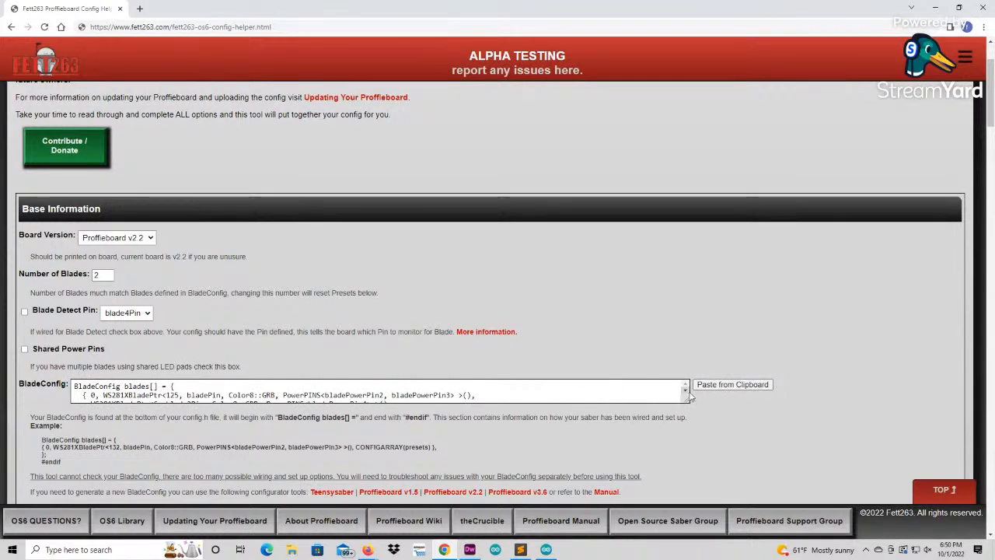
{"action": "left_click", "coordinate": [685, 391]}
{"action": "left_click", "coordinate": [686, 391]}
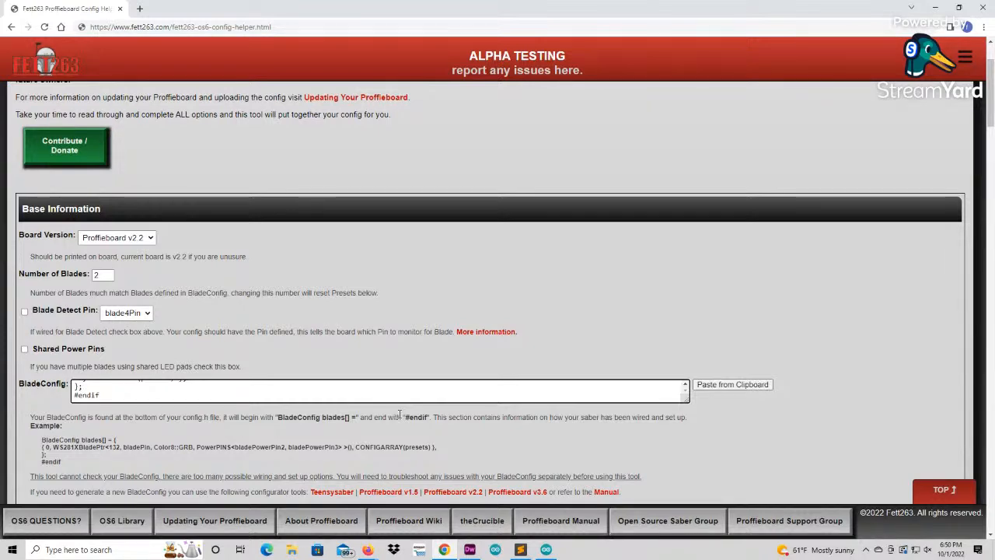
- Examine the BladeConfig guidance and compare the pasted section with the original in Sublime Text
{"action": "scroll", "coordinate": [430, 402], "scroll_direction": "down", "scroll_amount": 1}
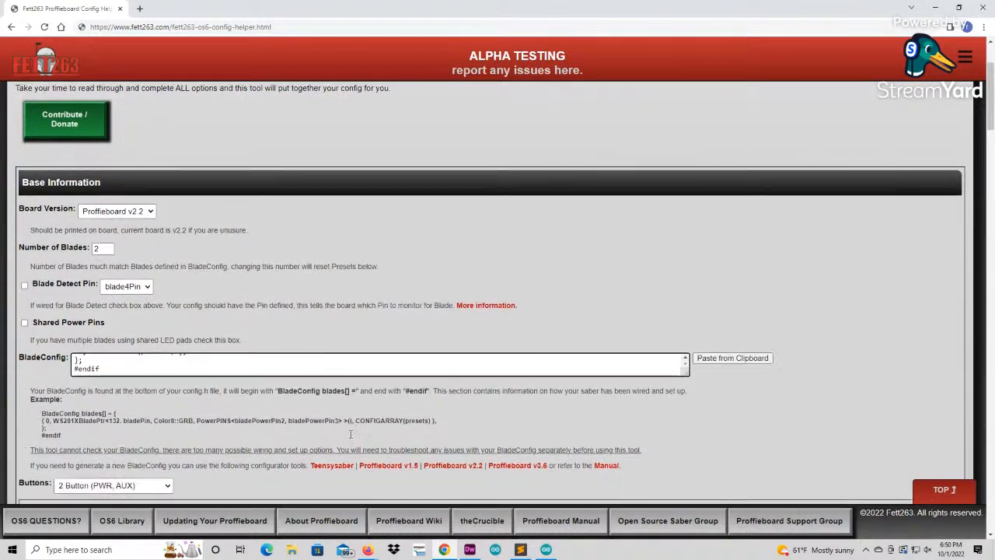
{"action": "scroll", "coordinate": [625, 412], "scroll_direction": "down", "scroll_amount": 1}
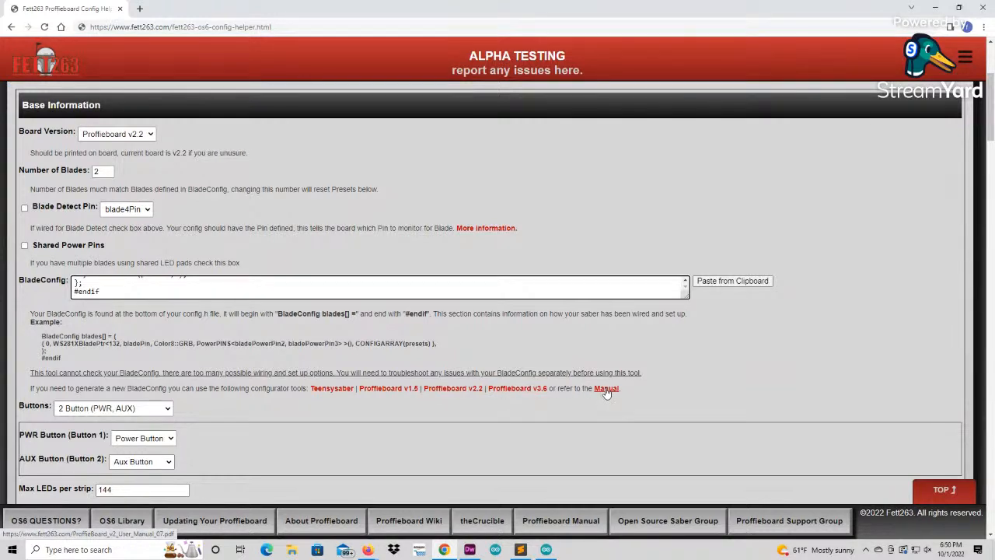
{"action": "key", "text": "alt+Tab"}
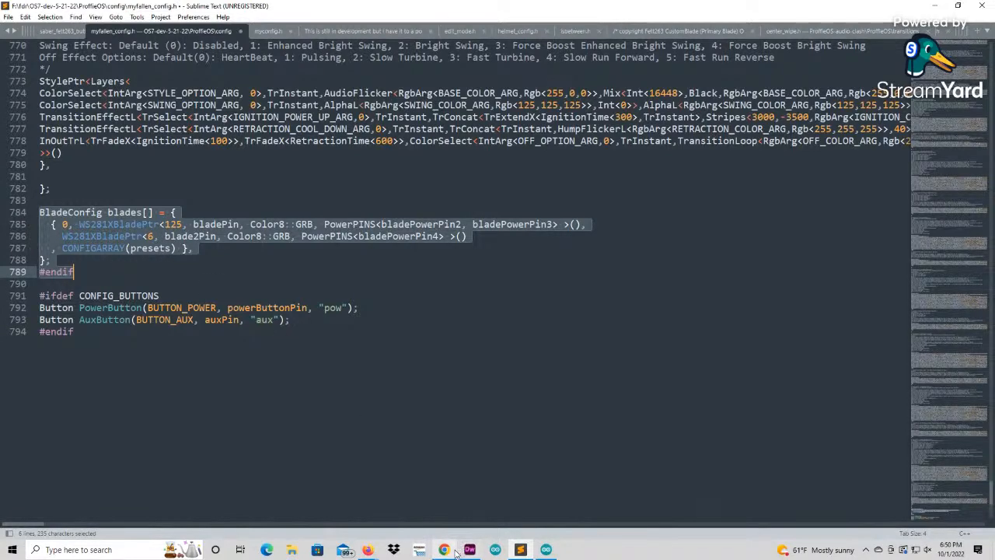
{"action": "mouse_move", "coordinate": [457, 554]}
{"action": "left_click", "coordinate": [443, 505]}
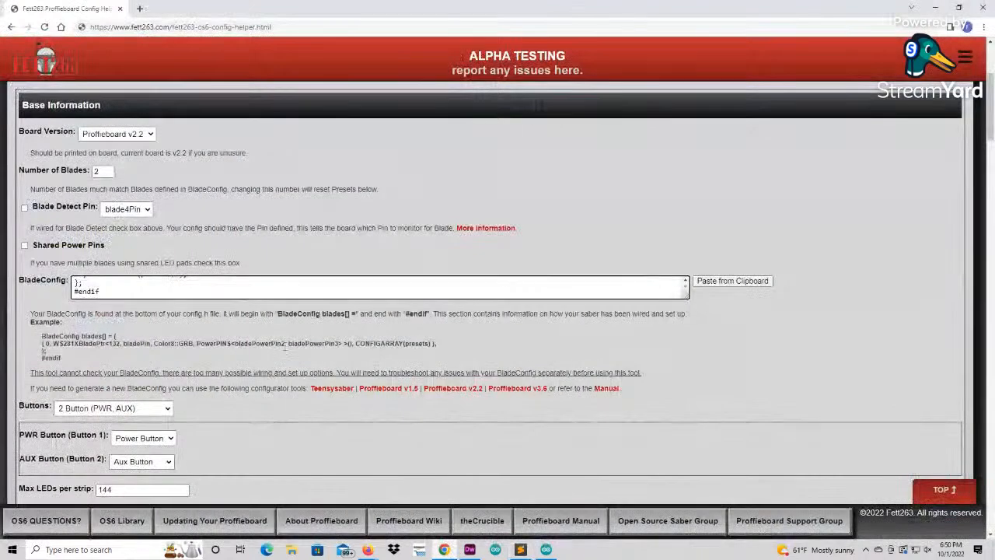
{"action": "scroll", "coordinate": [320, 308], "scroll_direction": "up", "scroll_amount": 1}
{"action": "scroll", "coordinate": [267, 341], "scroll_direction": "up", "scroll_amount": 2}
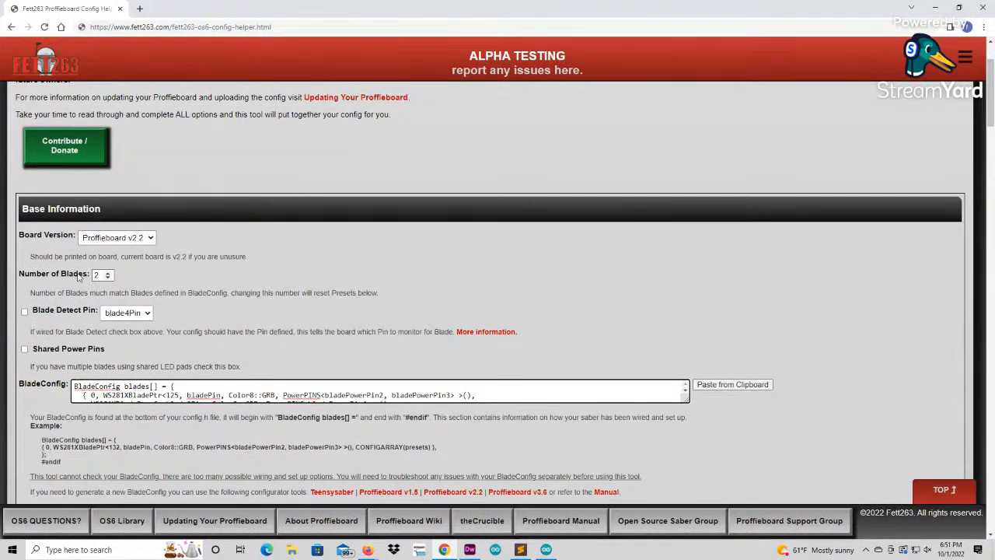
- Check the NUM_BLADES define at the start of myfallen_config.h in Sublime Text, and return to the config helper in Chrome
{"action": "left_click", "coordinate": [520, 549]}
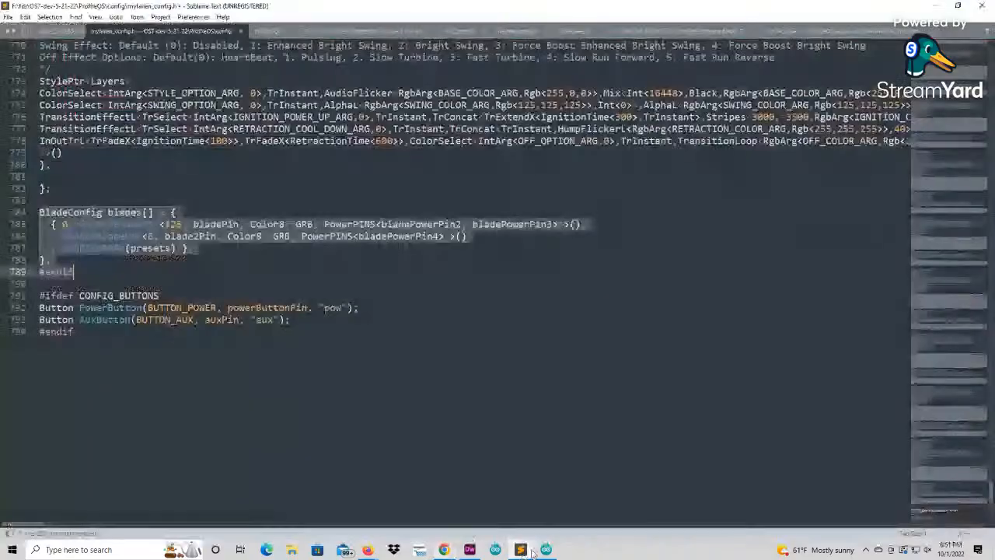
{"action": "left_click_drag", "start_coordinate": [992, 498], "coordinate": [992, 50]}
{"action": "left_click", "coordinate": [157, 81]}
{"action": "type", "text": "2"}
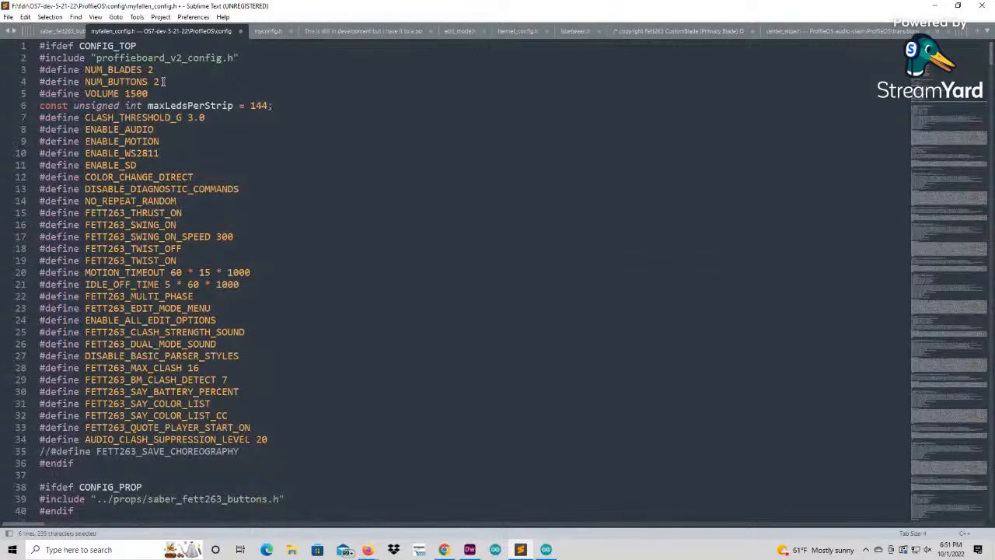
{"action": "left_click_drag", "start_coordinate": [163, 73], "coordinate": [57, 69]}
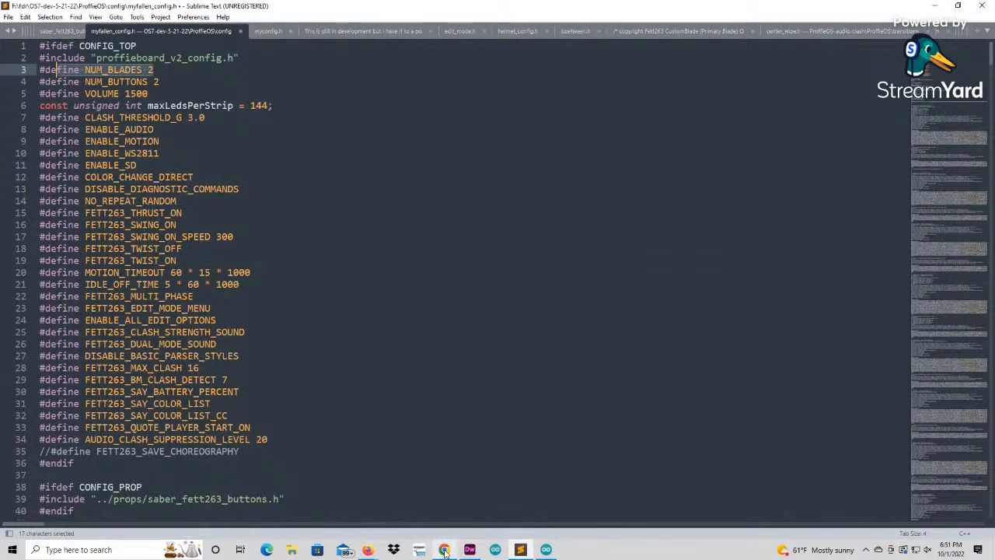
{"action": "mouse_move", "coordinate": [445, 551]}
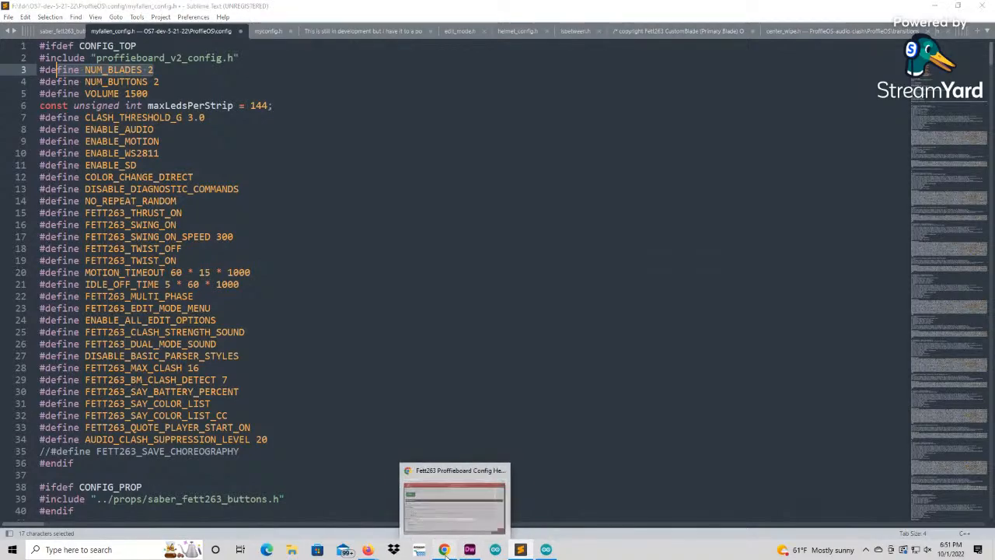
{"action": "left_click", "coordinate": [459, 505]}
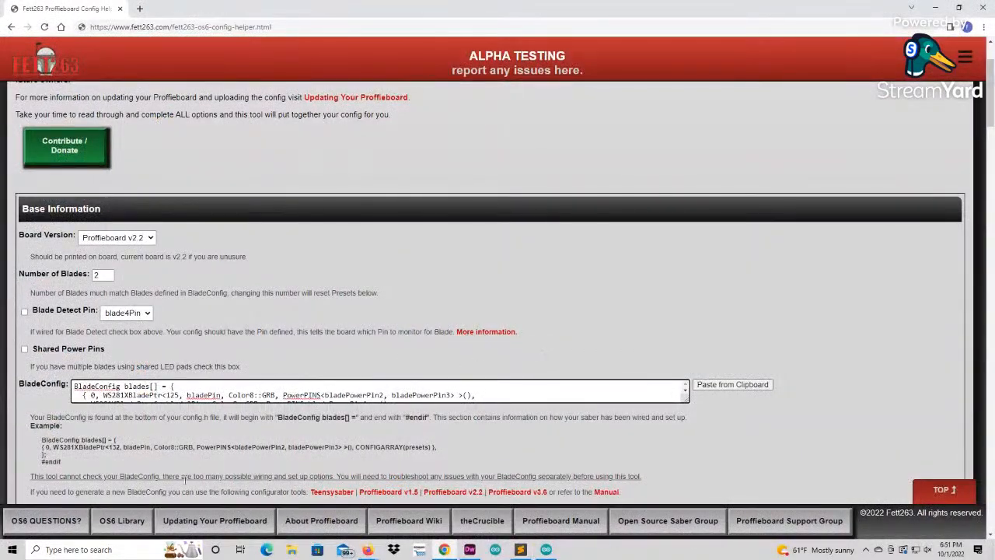
- Review the available button counts, keeping the 2 Button (PWR, AUX) option
{"action": "scroll", "coordinate": [230, 441], "scroll_direction": "down", "scroll_amount": 1}
{"action": "scroll", "coordinate": [230, 441], "scroll_direction": "down", "scroll_amount": 2}
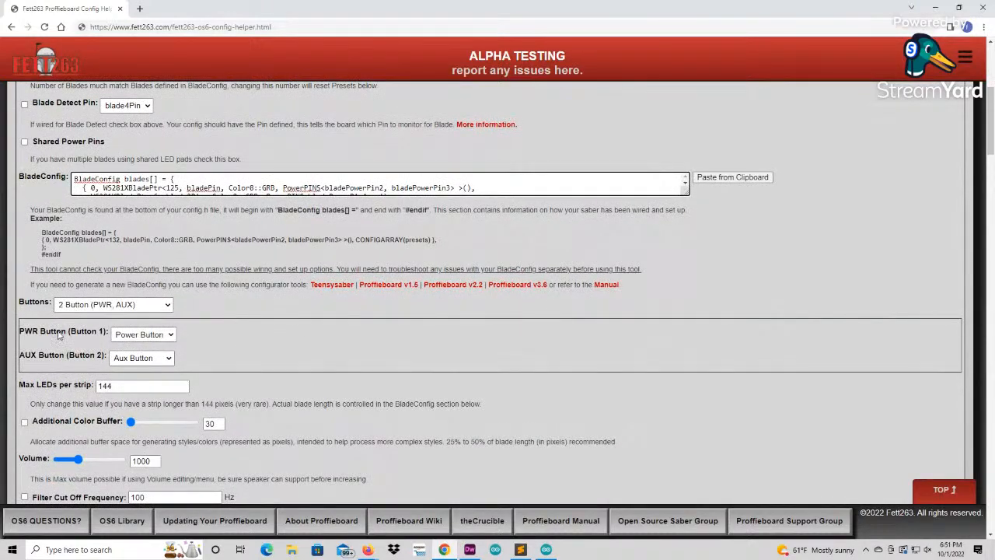
{"action": "left_click", "coordinate": [150, 306]}
{"action": "left_click", "coordinate": [207, 309]}
{"action": "scroll", "coordinate": [325, 319], "scroll_direction": "down", "scroll_amount": 1}
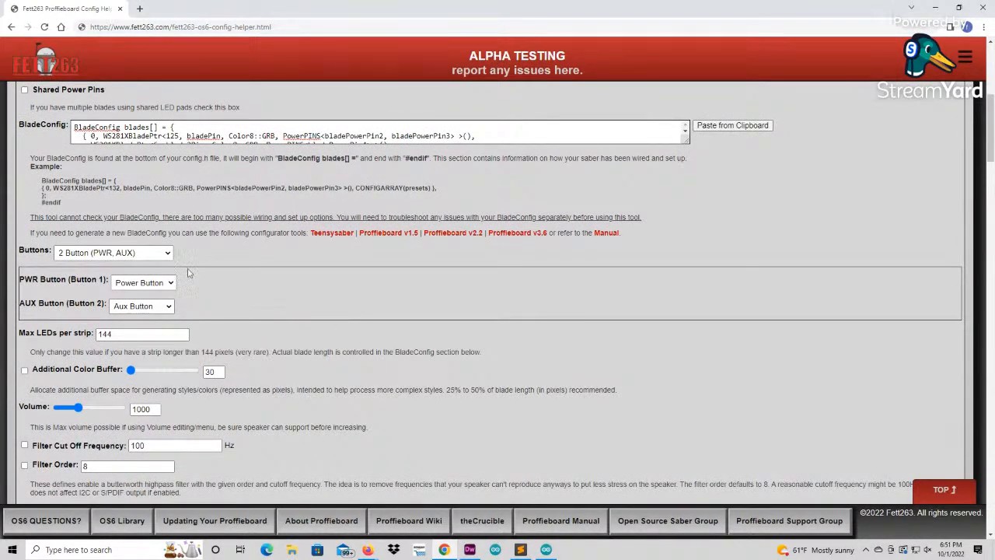
- Try assigning Aux Button to the PWR button (Button 1), and set it back to Power Button
{"action": "left_click", "coordinate": [155, 282]}
{"action": "left_click", "coordinate": [147, 302]}
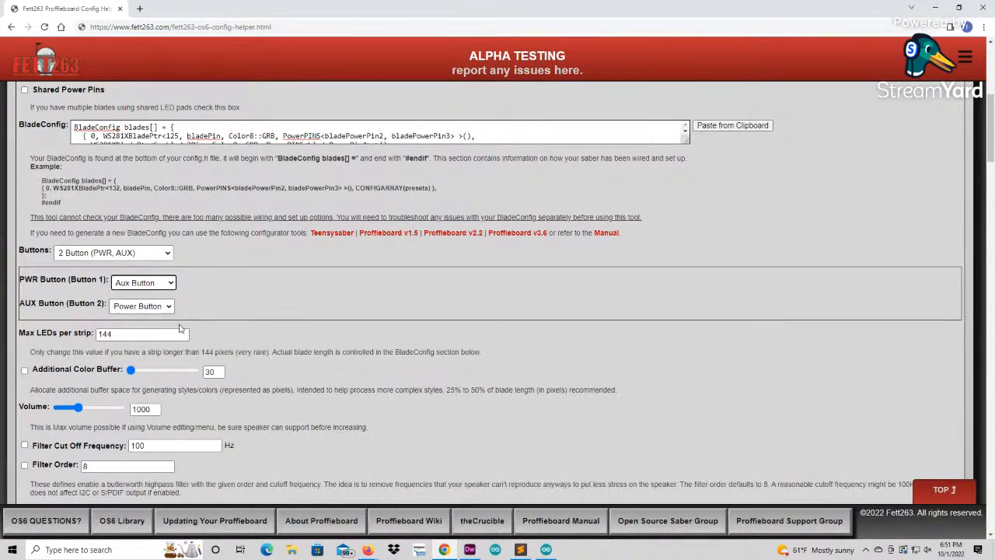
{"action": "left_click", "coordinate": [161, 285]}
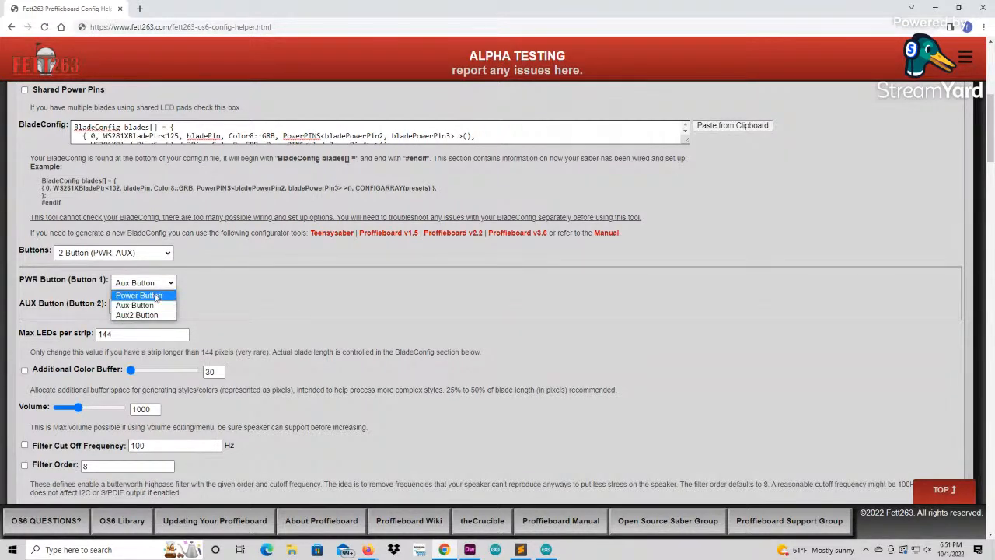
{"action": "left_click", "coordinate": [220, 295]}
{"action": "left_click", "coordinate": [167, 288]}
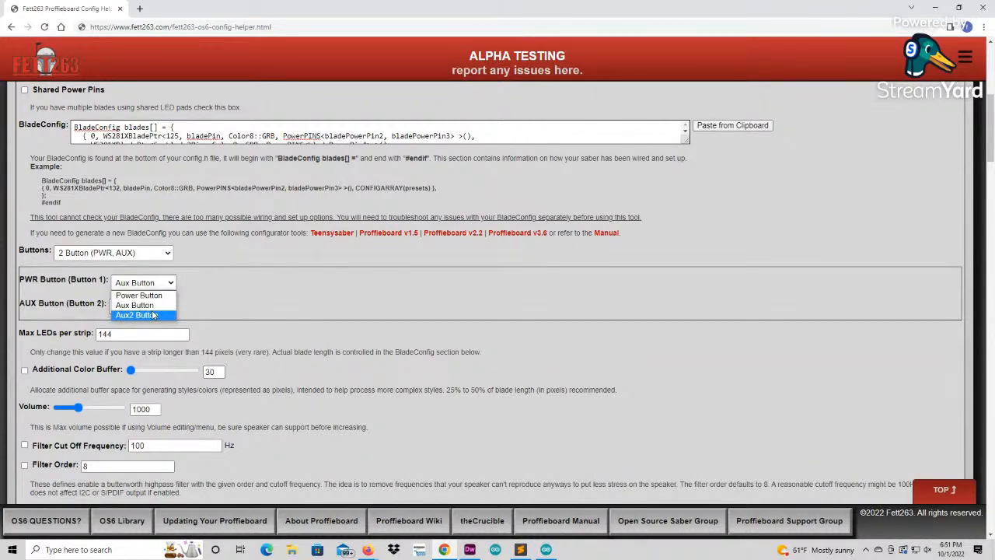
{"action": "left_click", "coordinate": [221, 288]}
{"action": "left_click", "coordinate": [166, 289]}
{"action": "left_click", "coordinate": [166, 293]}
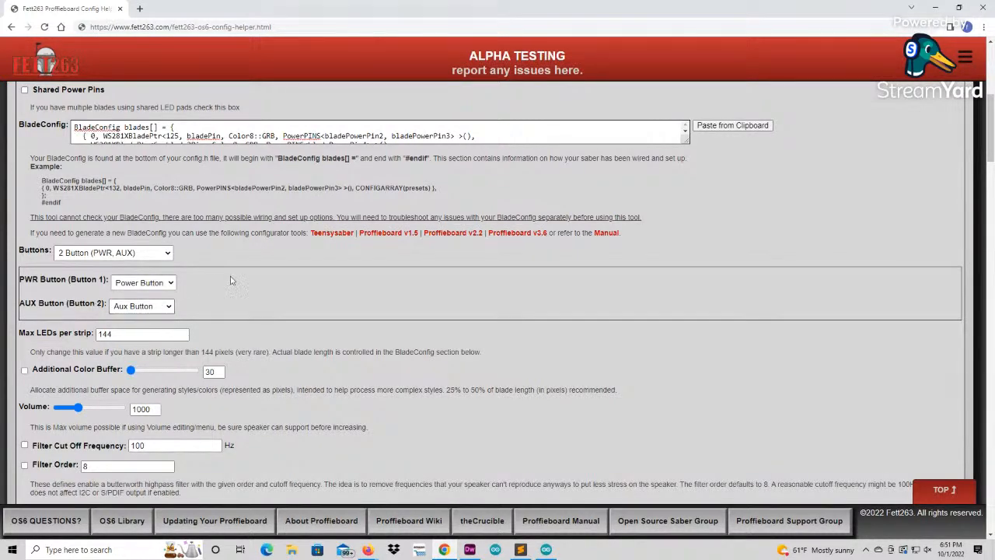
- Check the CONFIG_BUTTONS section at the end of myfallen_config.h in Sublime Text, highlighting powerButtonPin, and return to the config helper in Chrome
{"action": "left_click", "coordinate": [520, 548]}
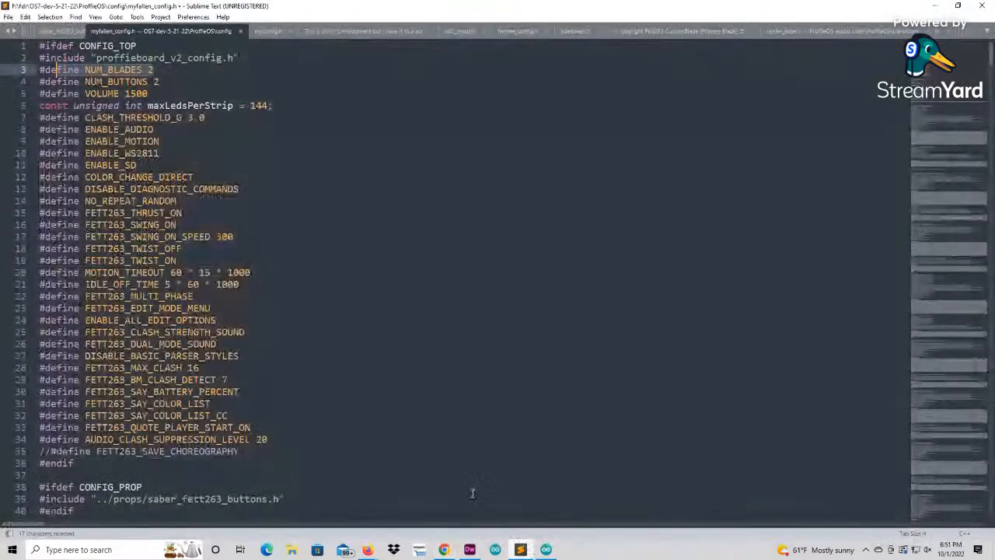
{"action": "scroll", "coordinate": [313, 328], "scroll_direction": "down", "scroll_amount": 20}
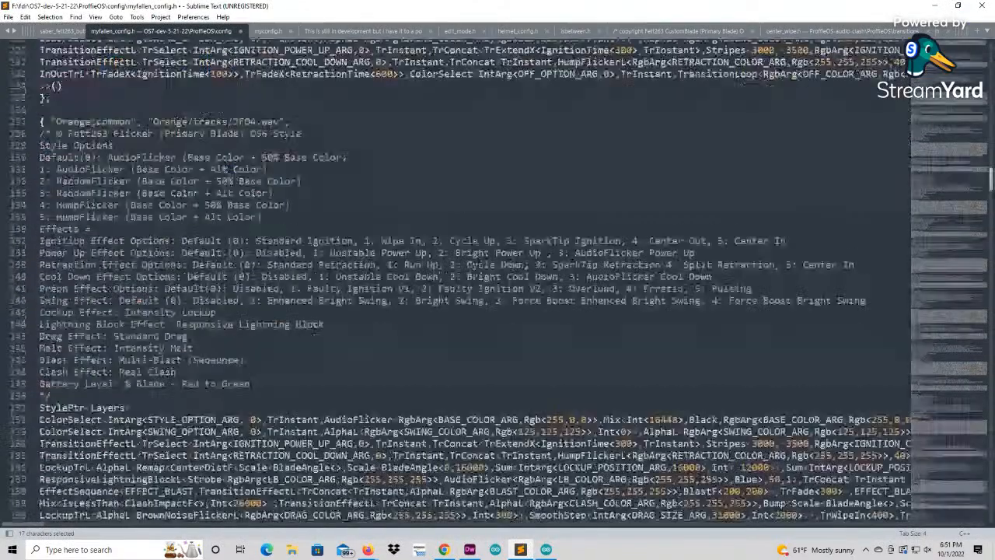
{"action": "scroll", "coordinate": [313, 328], "scroll_direction": "down", "scroll_amount": 20}
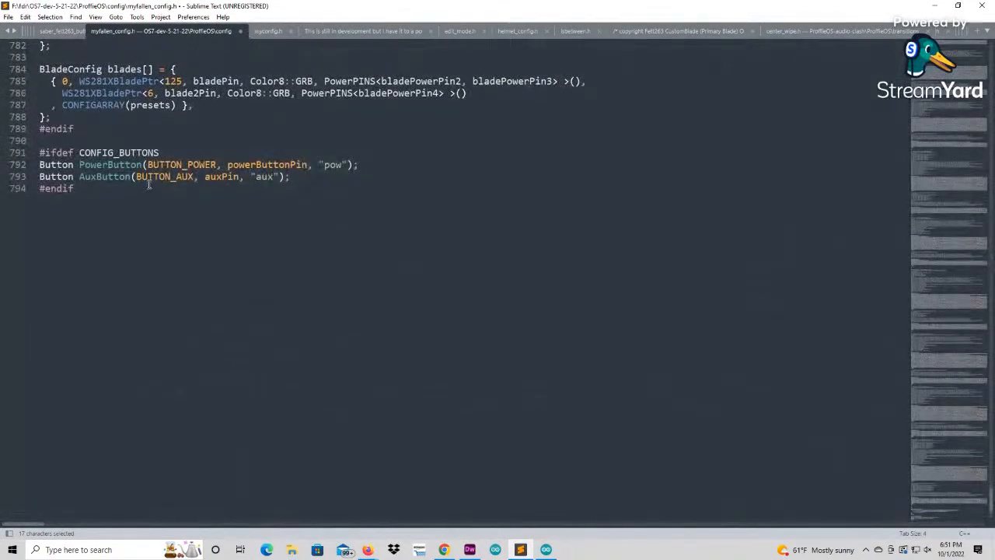
{"action": "left_click_drag", "start_coordinate": [91, 189], "coordinate": [43, 153]}
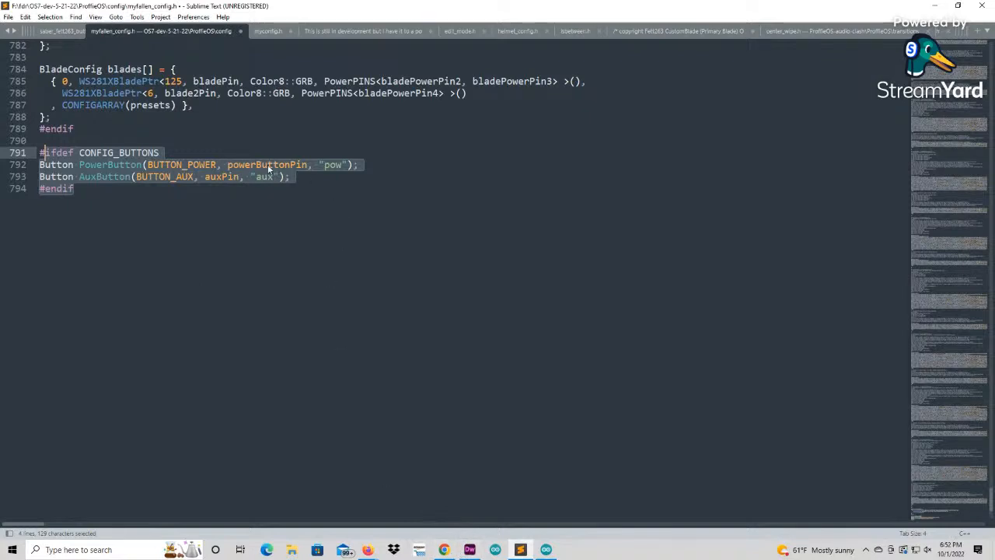
{"action": "left_click", "coordinate": [241, 167]}
{"action": "left_click_drag", "start_coordinate": [230, 166], "coordinate": [308, 168]}
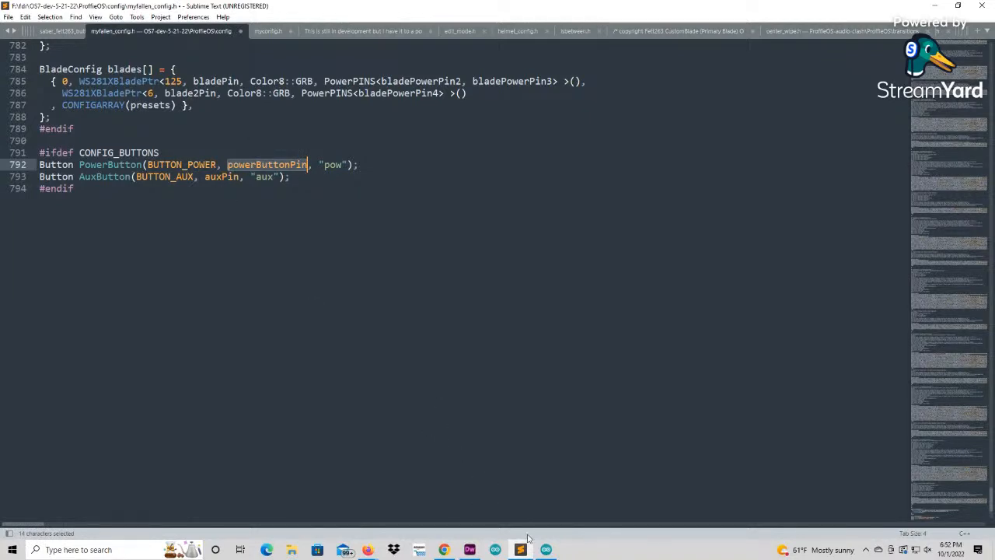
{"action": "left_click", "coordinate": [453, 554]}
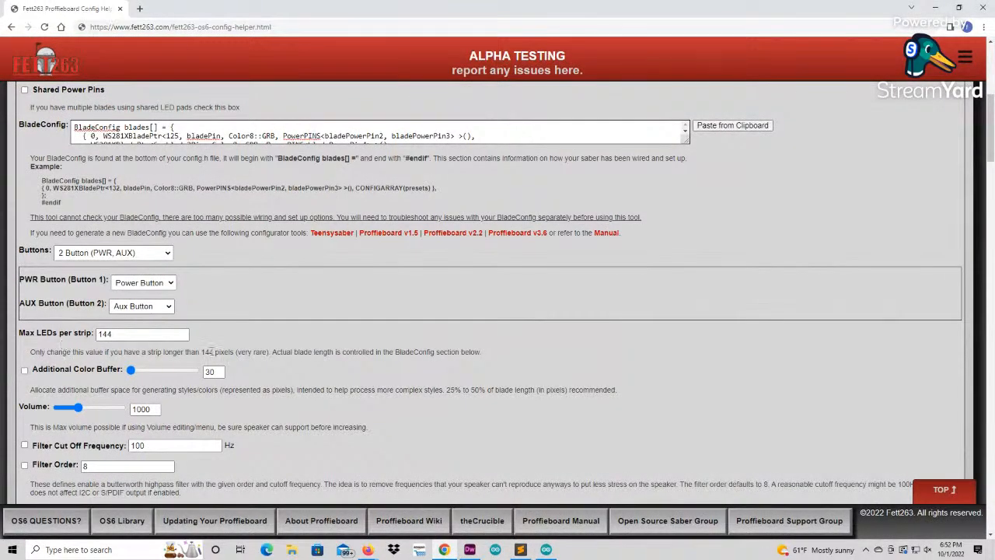
- Review the remaining Base Information settings, from Max LEDs per strip to Enable Developer Commands, and the start of Controls & Prop Features
{"action": "scroll", "coordinate": [155, 350], "scroll_direction": "down", "scroll_amount": 1}
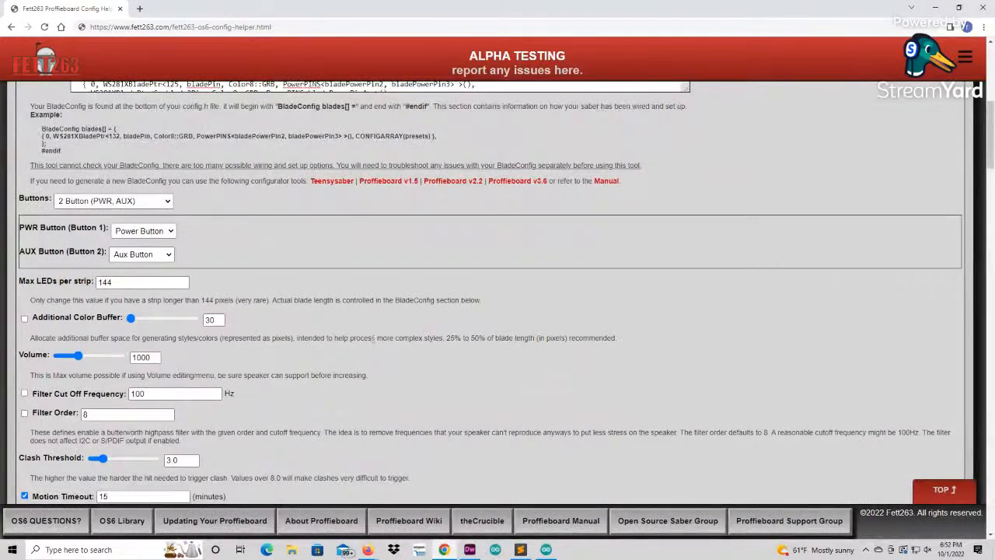
{"action": "scroll", "coordinate": [344, 374], "scroll_direction": "down", "scroll_amount": 1}
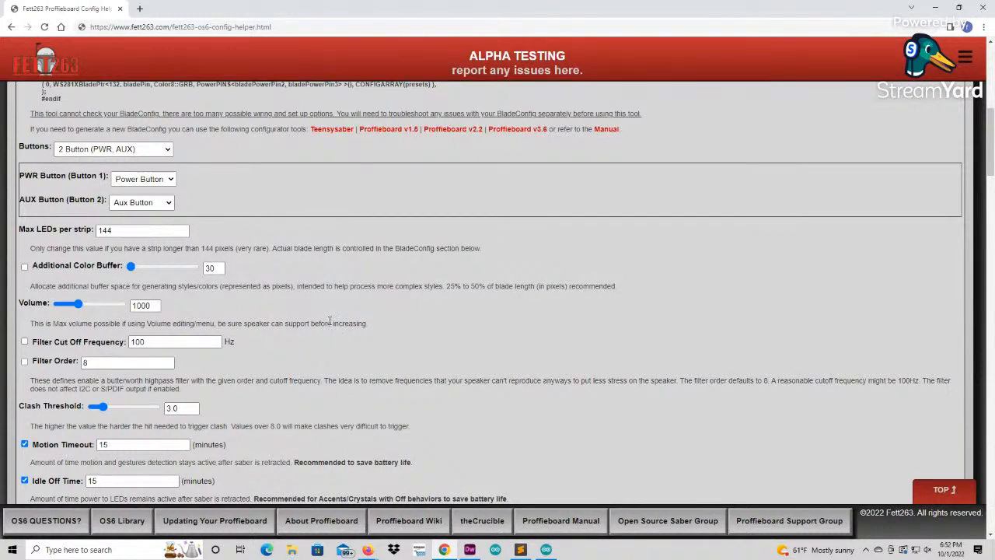
{"action": "scroll", "coordinate": [361, 322], "scroll_direction": "down", "scroll_amount": 3}
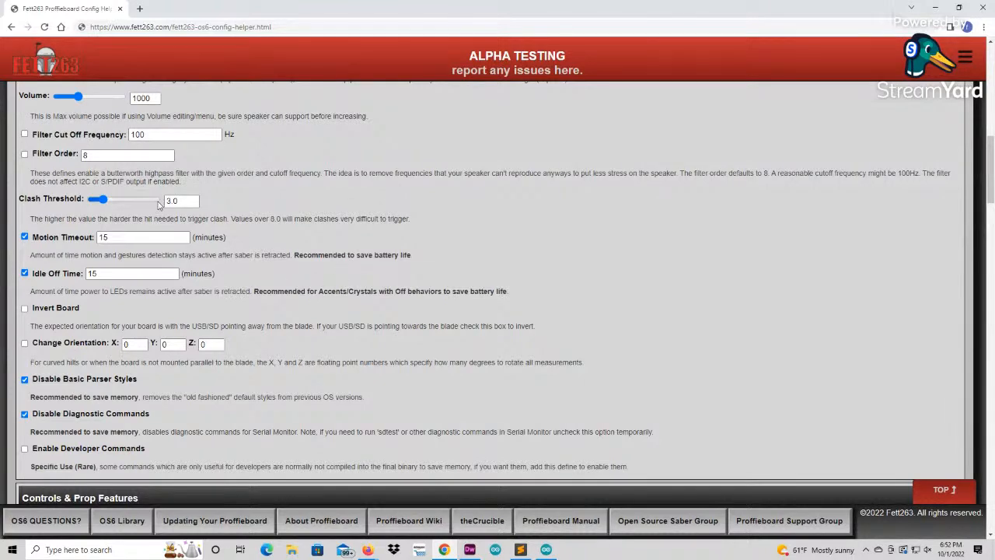
{"action": "scroll", "coordinate": [396, 345], "scroll_direction": "down", "scroll_amount": 1}
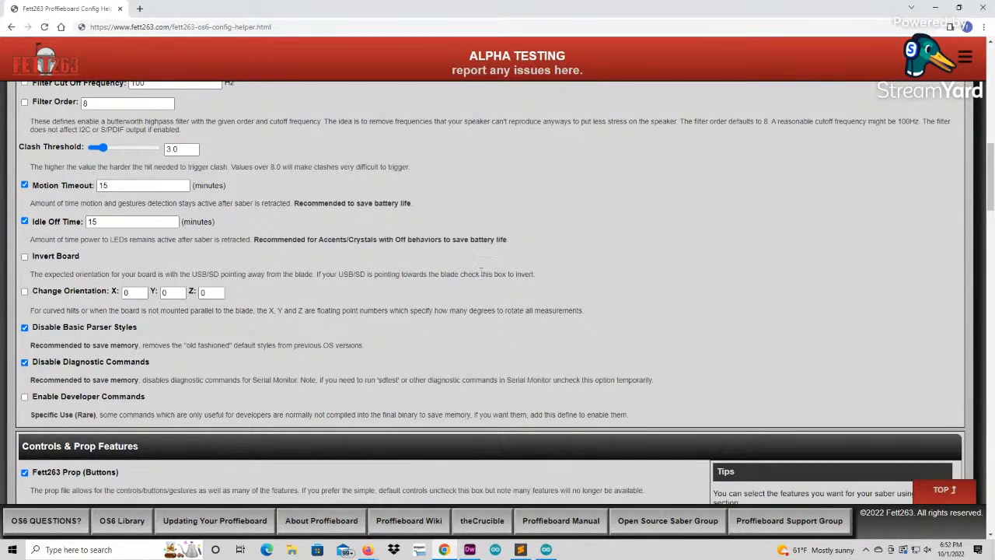
{"action": "scroll", "coordinate": [439, 337], "scroll_direction": "down", "scroll_amount": 3}
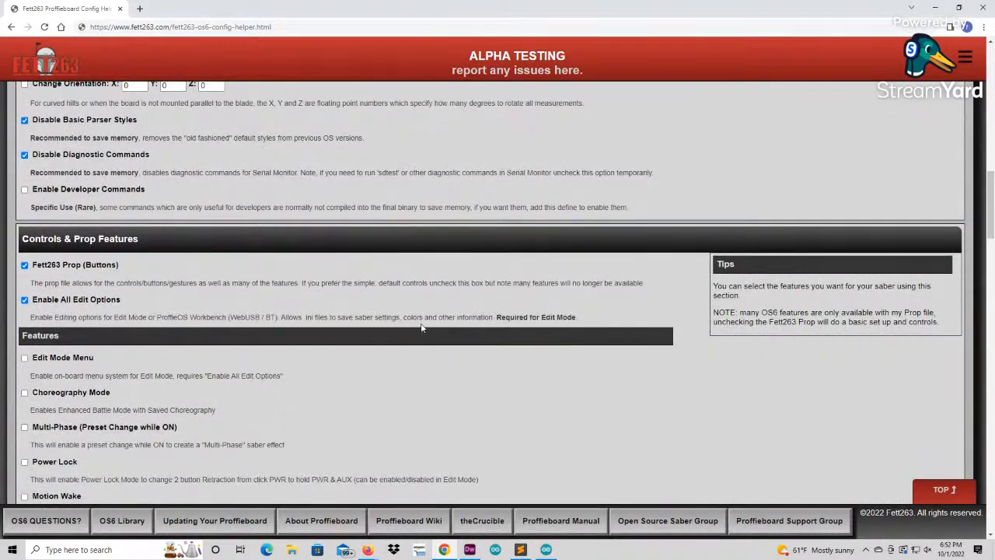
{"action": "scroll", "coordinate": [382, 340], "scroll_direction": "down", "scroll_amount": 1}
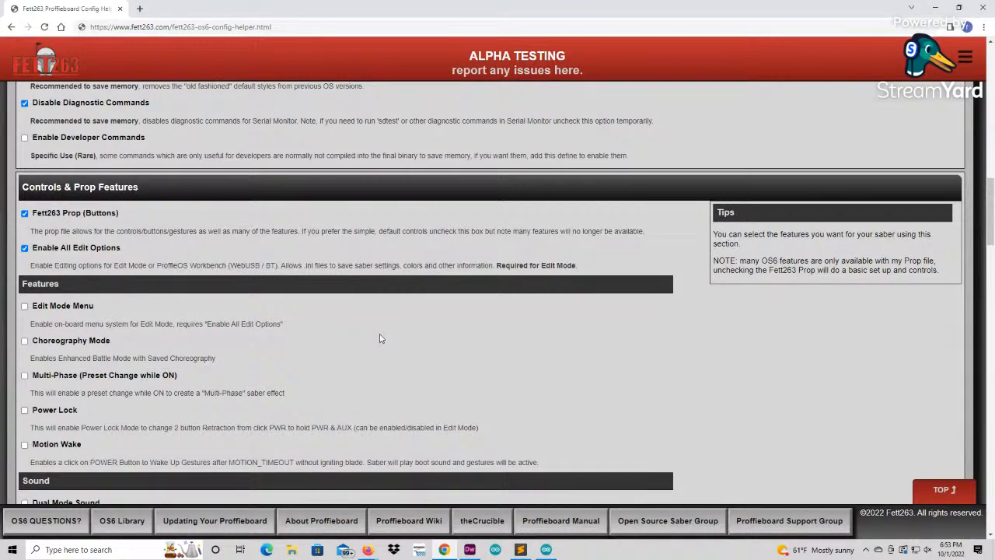
{"action": "scroll", "coordinate": [66, 284], "scroll_direction": "down", "scroll_amount": 1}
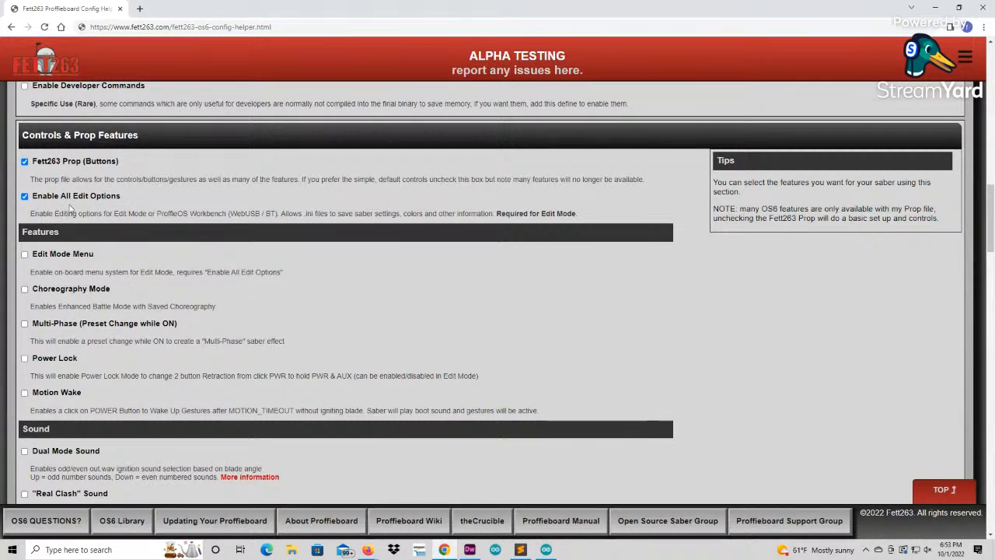
- Try disabling Fett263 Prop (Buttons), enable it again, and look over the options it offers
{"action": "left_click", "coordinate": [25, 162]}
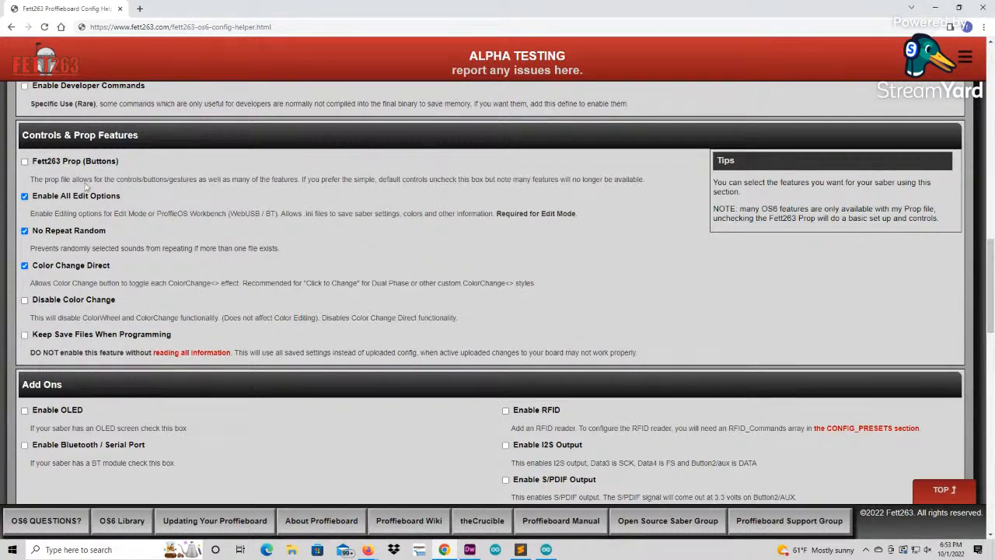
{"action": "left_click", "coordinate": [24, 163]}
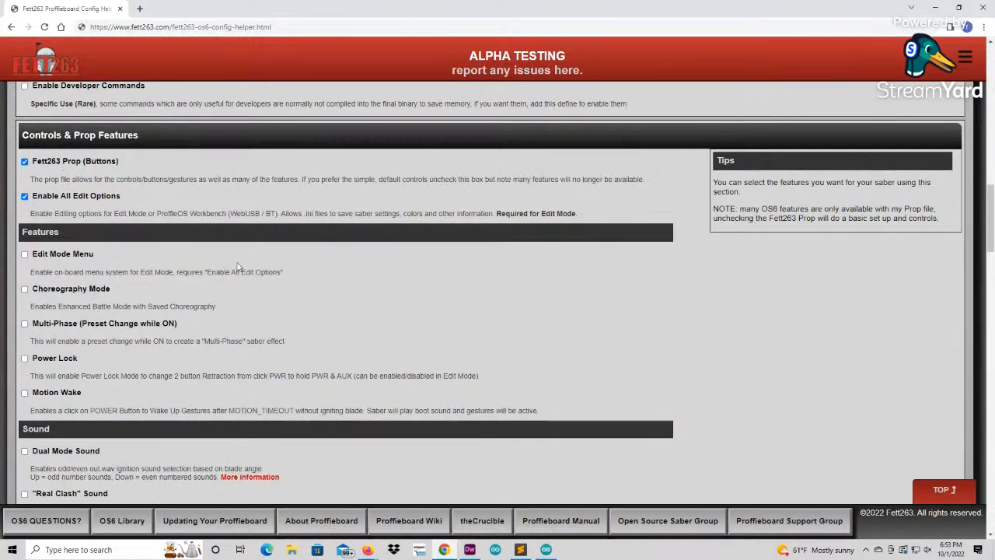
{"action": "scroll", "coordinate": [291, 272], "scroll_direction": "down", "scroll_amount": 6}
{"action": "scroll", "coordinate": [291, 271], "scroll_direction": "down", "scroll_amount": 11}
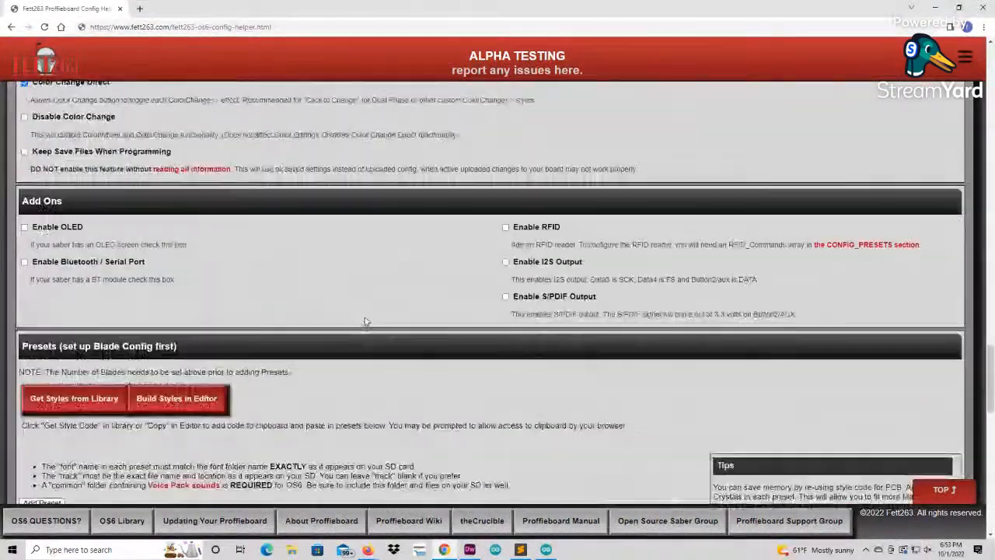
{"action": "scroll", "coordinate": [352, 342], "scroll_direction": "up", "scroll_amount": 7}
{"action": "scroll", "coordinate": [352, 342], "scroll_direction": "up", "scroll_amount": 10}
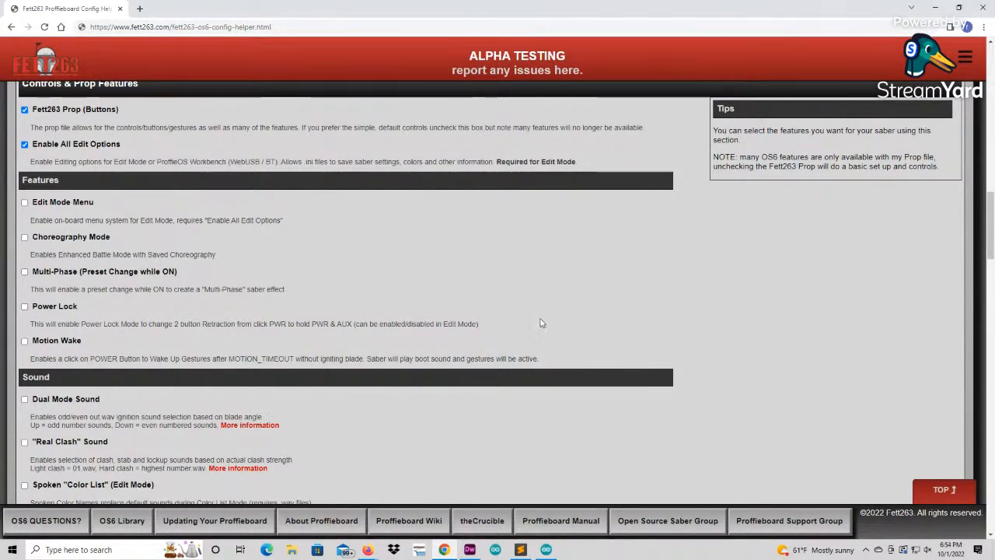
- Review the Sound options, including the Spoken Battery Level choices, and the Control Modifications, keeping Spoken Battery Level disabled
{"action": "scroll", "coordinate": [361, 355], "scroll_direction": "down", "scroll_amount": 1}
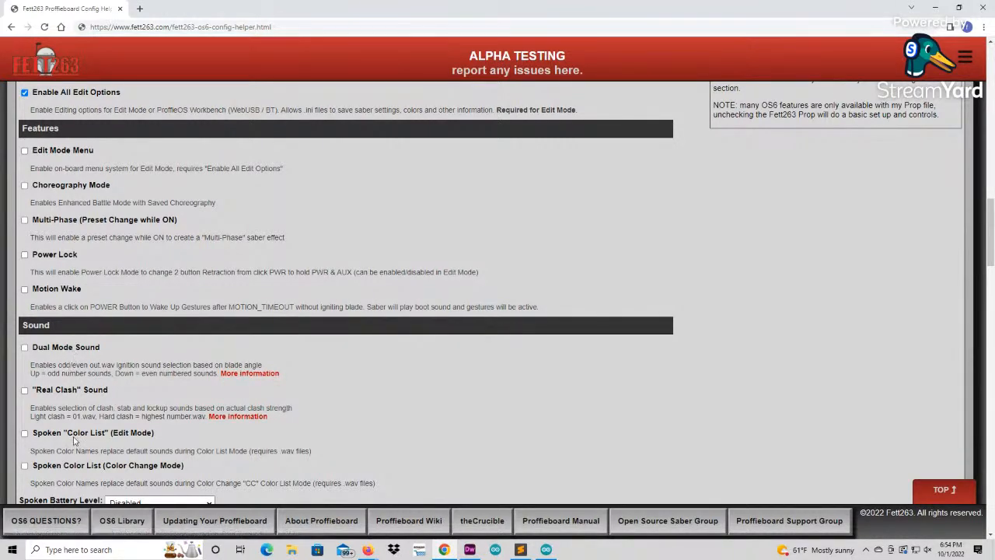
{"action": "scroll", "coordinate": [424, 370], "scroll_direction": "down", "scroll_amount": 3}
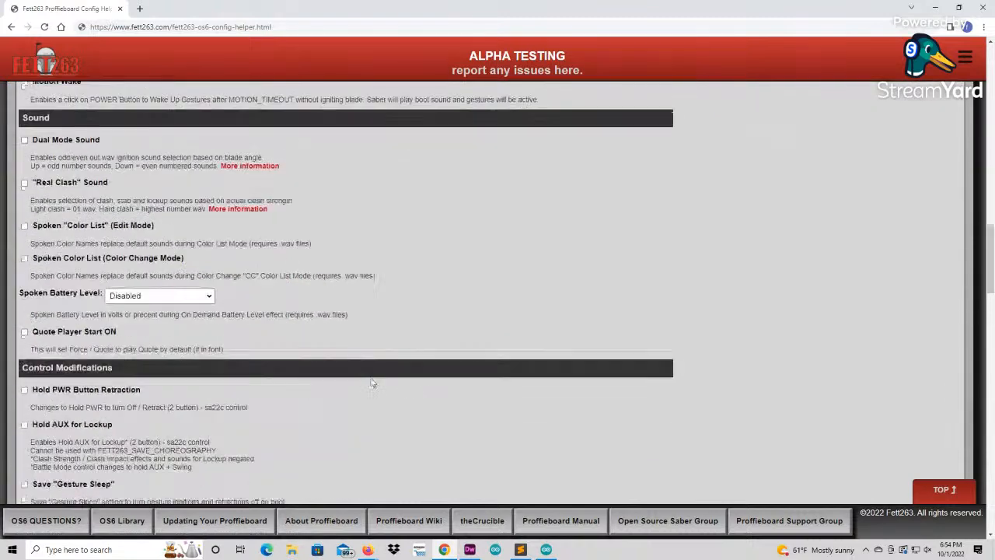
{"action": "left_click", "coordinate": [139, 299]}
{"action": "left_click", "coordinate": [300, 304]}
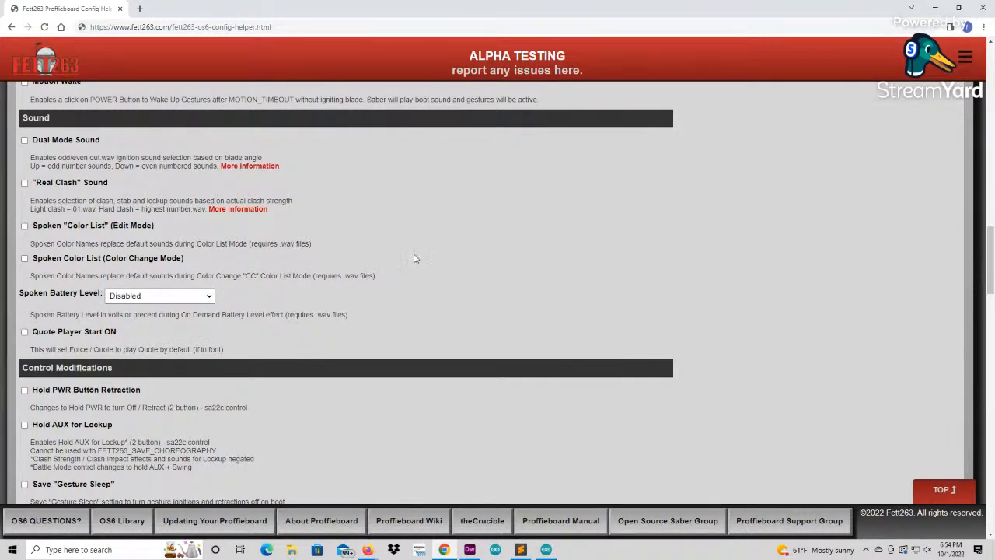
{"action": "scroll", "coordinate": [381, 253], "scroll_direction": "down", "scroll_amount": 2}
{"action": "scroll", "coordinate": [81, 317], "scroll_direction": "down", "scroll_amount": 2}
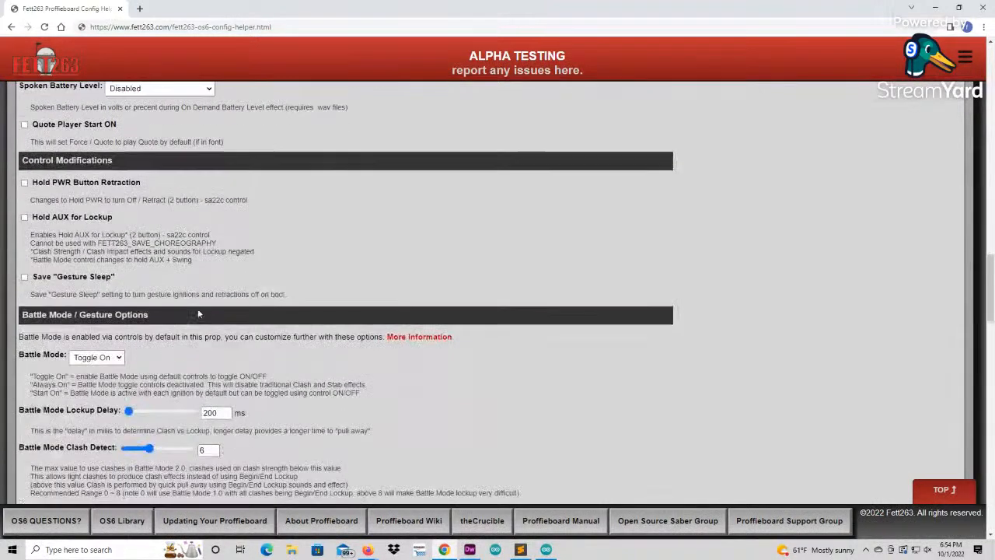
- Review the Battle Mode / Gesture Options and the Swing On Ignition choices, keeping Swing On Ignition disabled
{"action": "scroll", "coordinate": [461, 291], "scroll_direction": "down", "scroll_amount": 2}
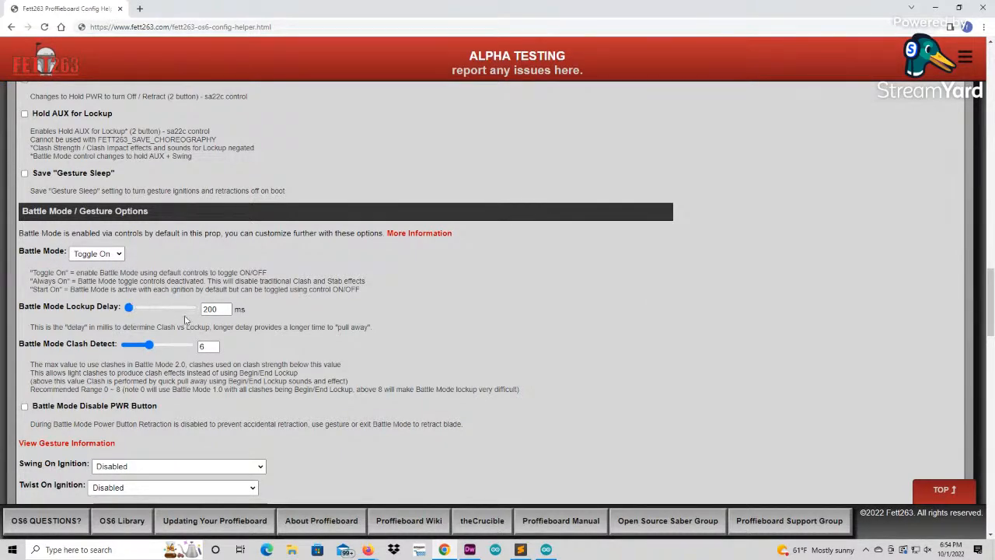
{"action": "scroll", "coordinate": [426, 335], "scroll_direction": "down", "scroll_amount": 1}
{"action": "scroll", "coordinate": [425, 335], "scroll_direction": "down", "scroll_amount": 3}
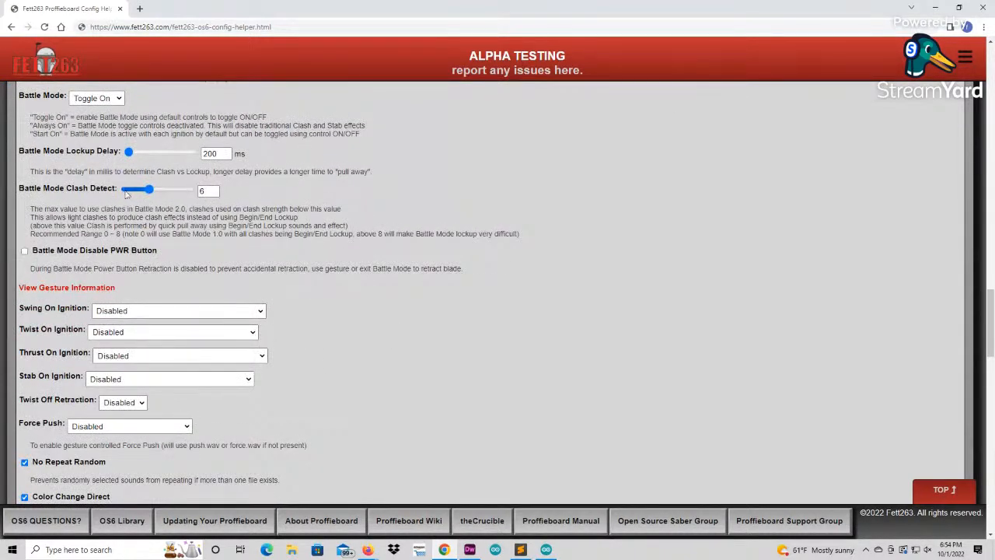
{"action": "left_click", "coordinate": [226, 312]}
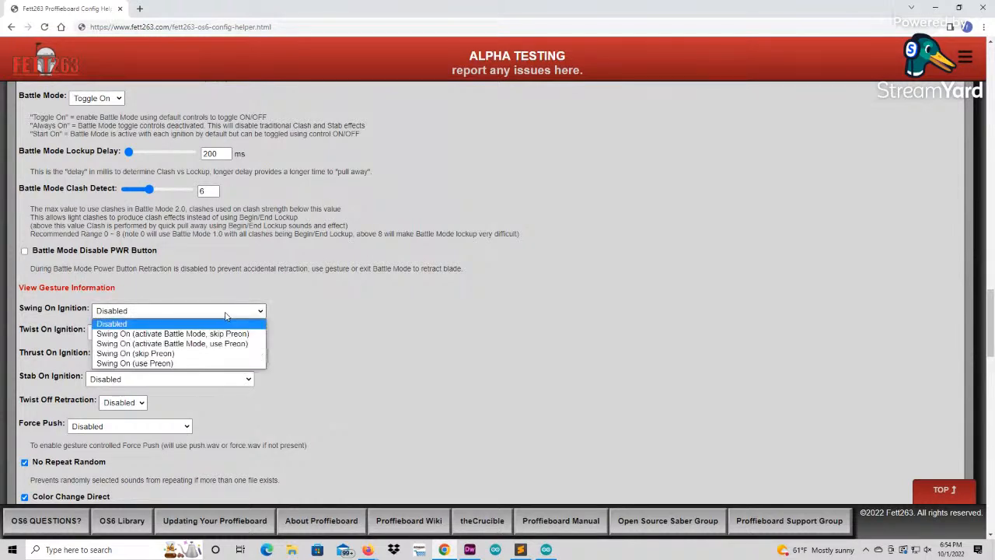
{"action": "left_click", "coordinate": [315, 318]}
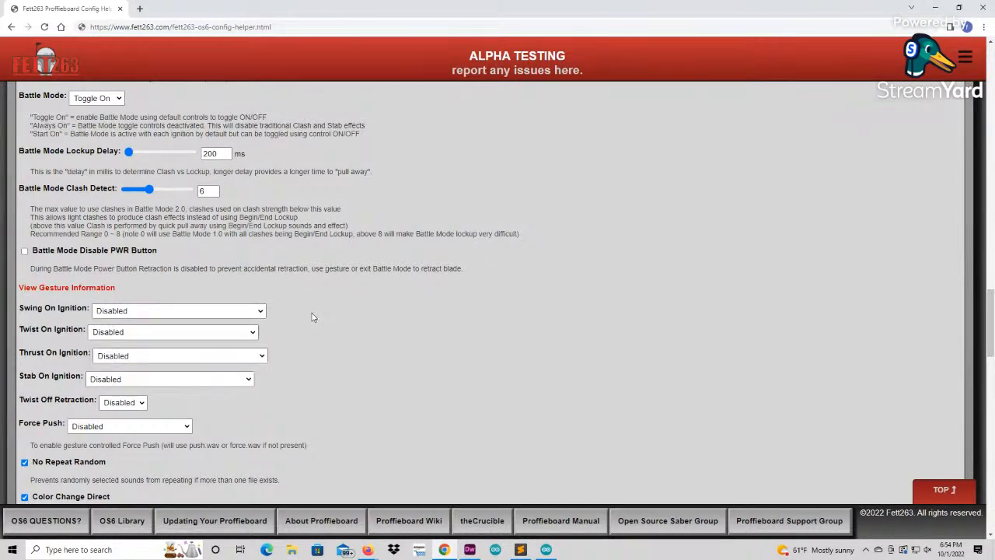
- Try enabling Bluetooth / Serial Port in the Add Ons section, and disable it again
{"action": "scroll", "coordinate": [340, 354], "scroll_direction": "down", "scroll_amount": 2}
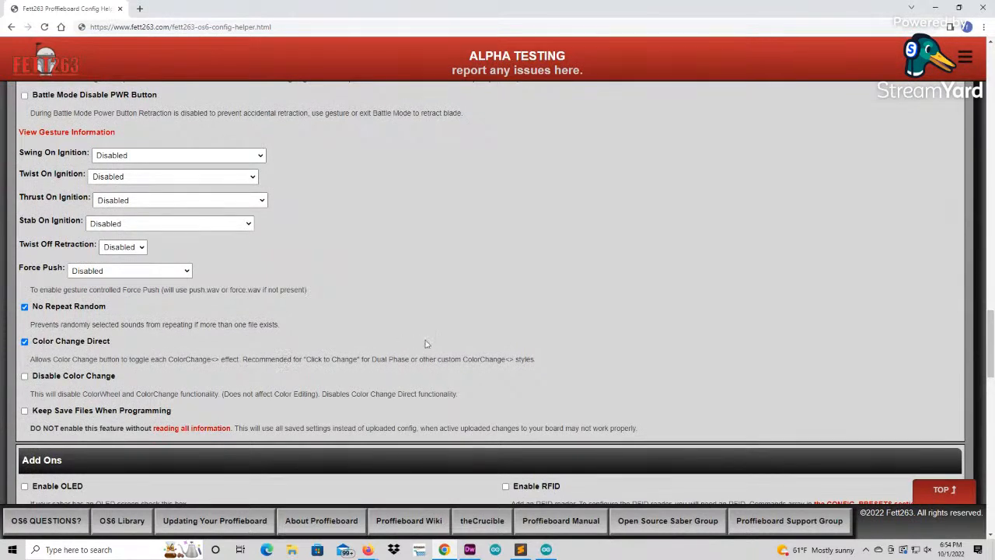
{"action": "scroll", "coordinate": [432, 349], "scroll_direction": "down", "scroll_amount": 2}
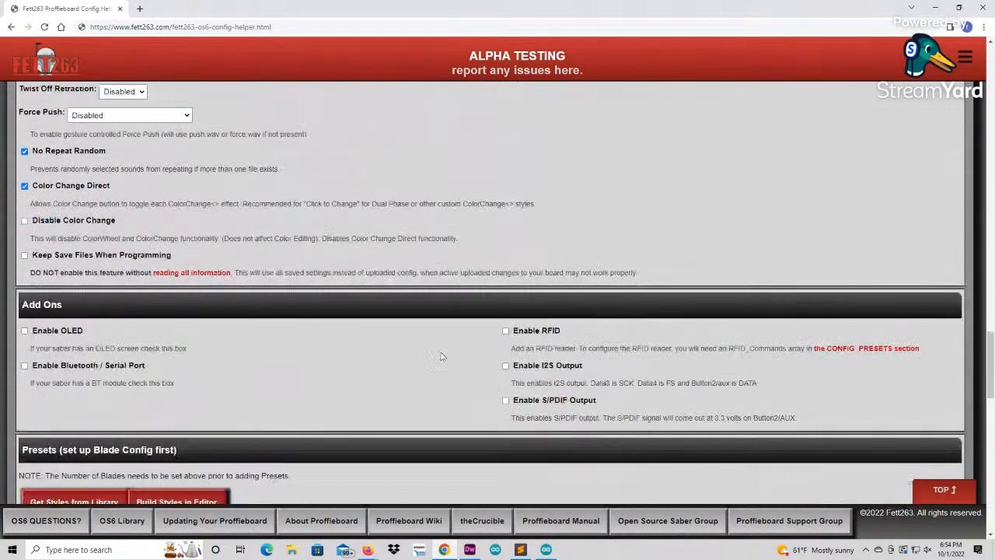
{"action": "left_click", "coordinate": [24, 365]}
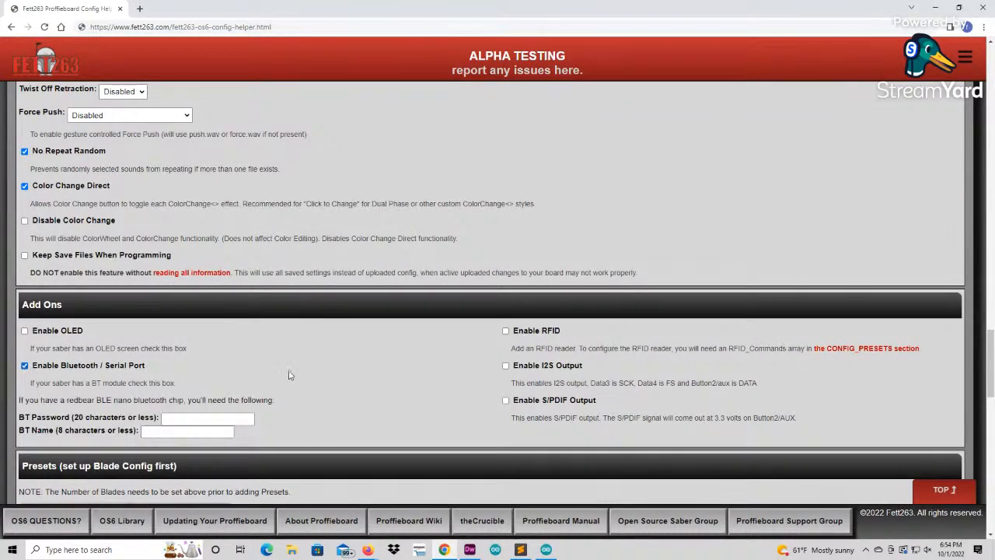
{"action": "scroll", "coordinate": [143, 409], "scroll_direction": "down", "scroll_amount": 2}
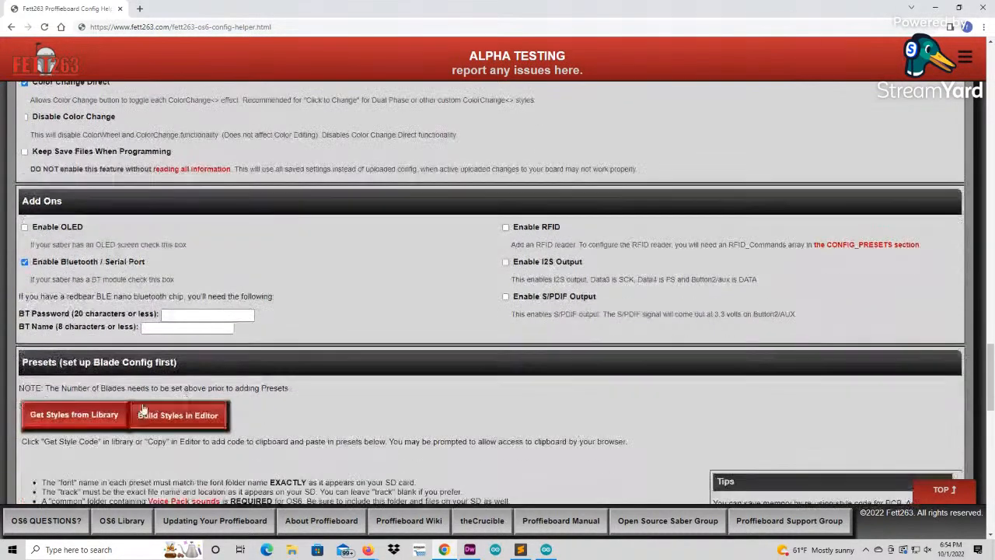
{"action": "left_click", "coordinate": [25, 263]}
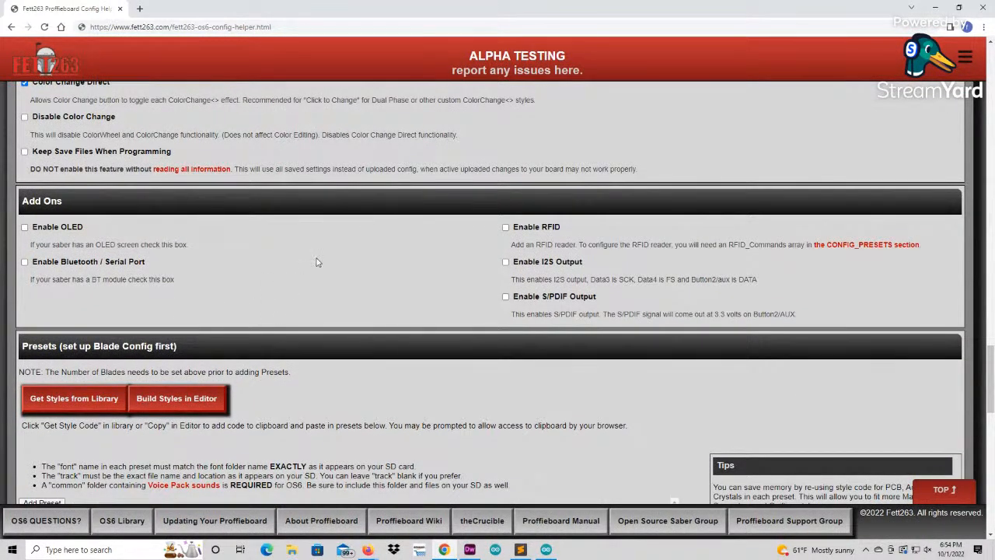
{"action": "scroll", "coordinate": [342, 277], "scroll_direction": "down", "scroll_amount": 2}
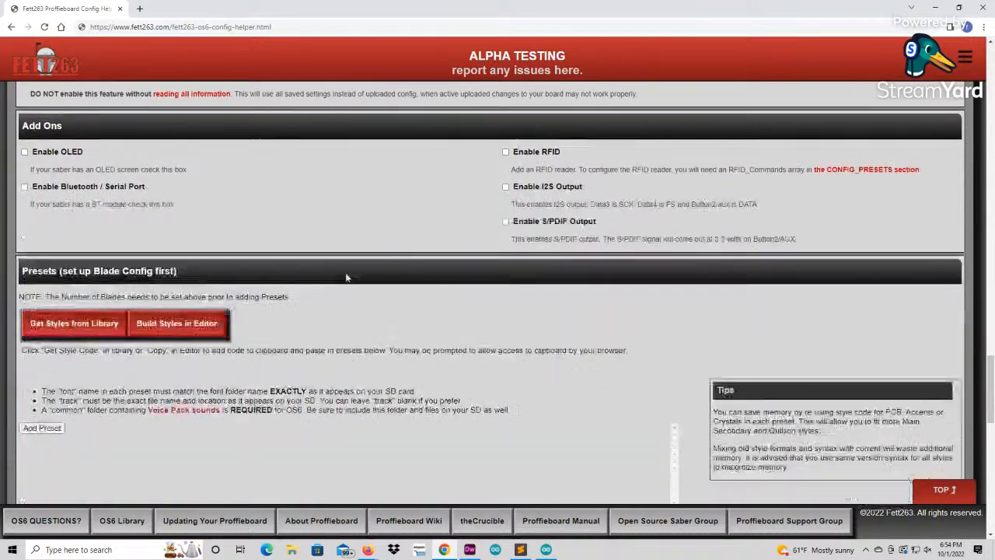
{"action": "scroll", "coordinate": [187, 178], "scroll_direction": "up", "scroll_amount": 10}
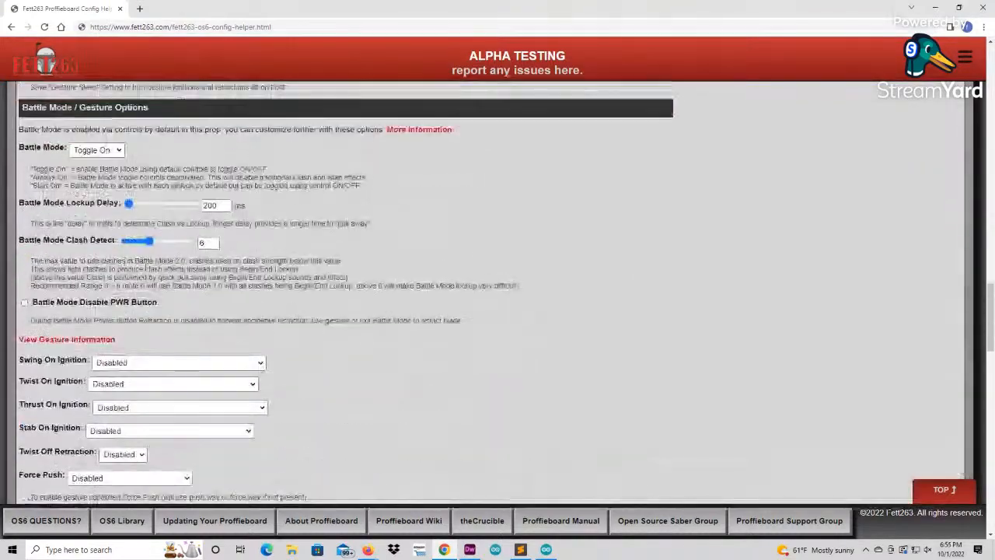
{"action": "scroll", "coordinate": [140, 294], "scroll_direction": "up", "scroll_amount": 10}
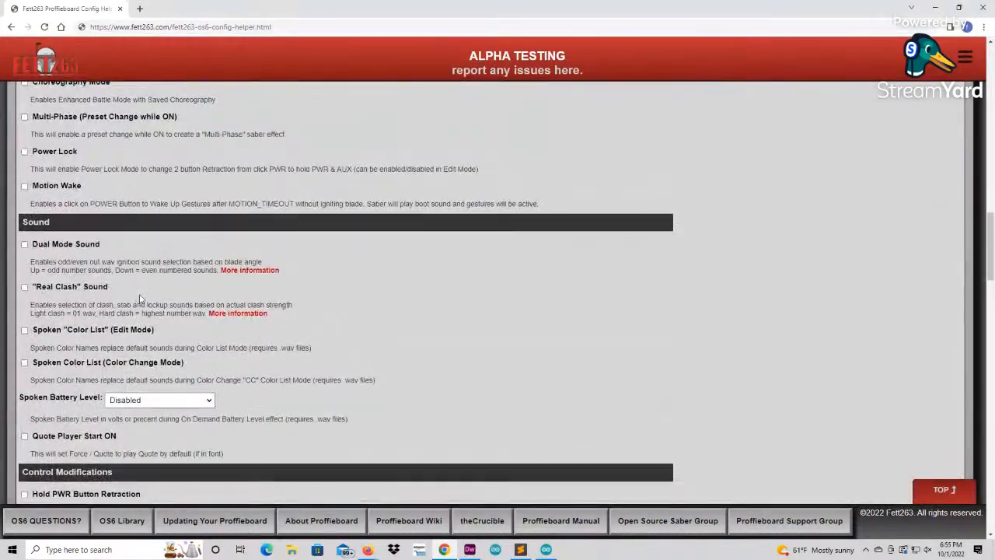
{"action": "scroll", "coordinate": [167, 264], "scroll_direction": "up", "scroll_amount": 5}
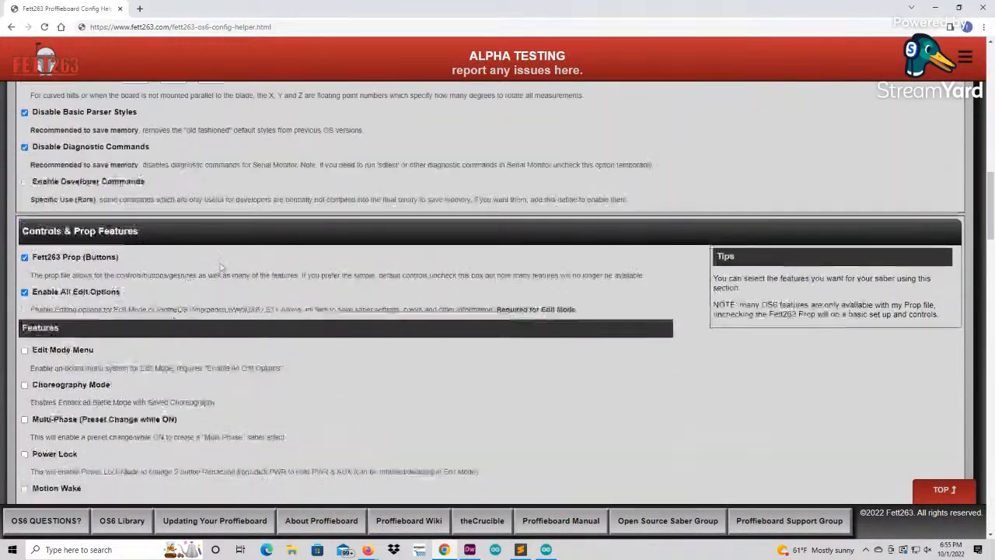
{"action": "scroll", "coordinate": [233, 277], "scroll_direction": "down", "scroll_amount": 20}
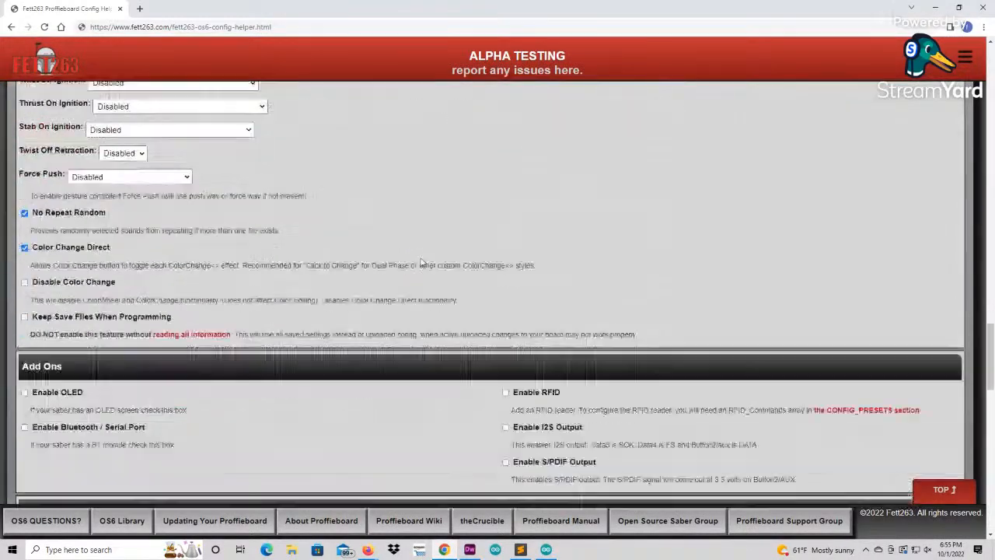
- Add a first preset in the Presets section
{"action": "scroll", "coordinate": [447, 267], "scroll_direction": "down", "scroll_amount": 2}
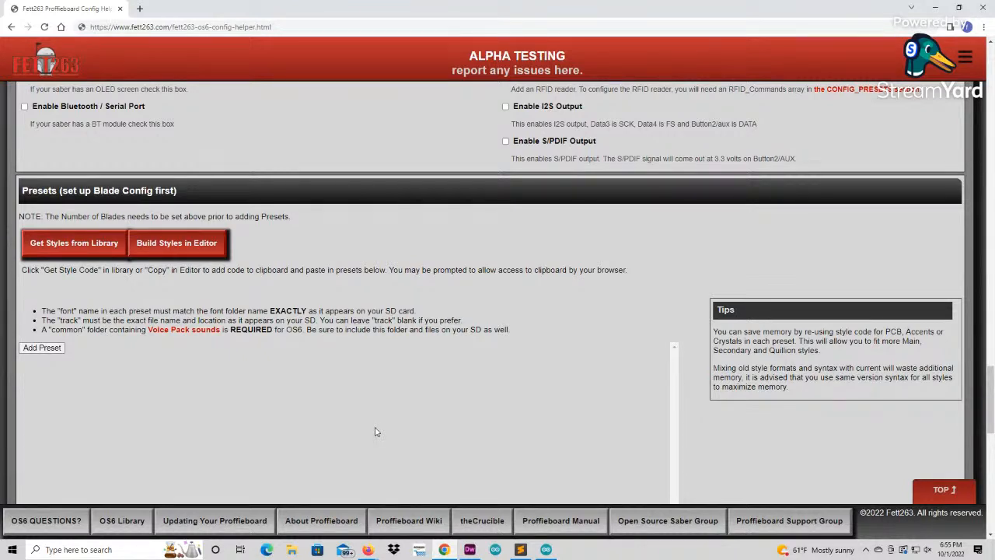
{"action": "scroll", "coordinate": [462, 373], "scroll_direction": "down", "scroll_amount": 1}
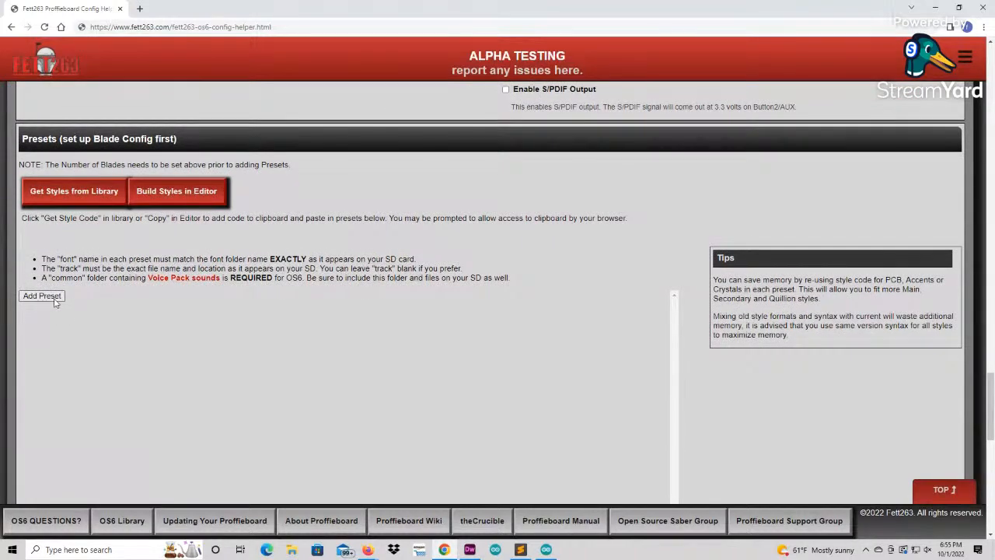
{"action": "left_click", "coordinate": [43, 296]}
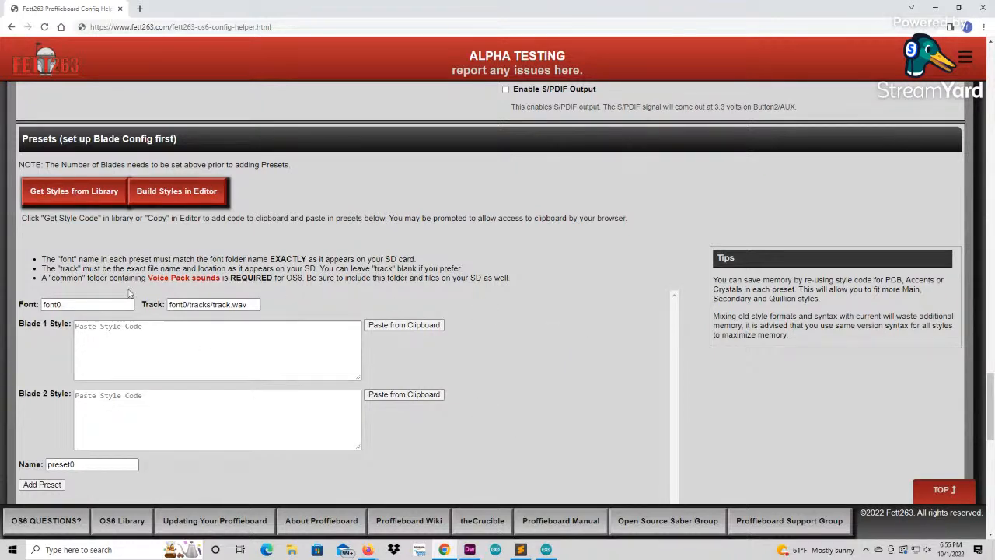
- Examine the Font and Track entries of the first preset
{"action": "left_click", "coordinate": [69, 306]}
{"action": "left_click_drag", "start_coordinate": [69, 306], "coordinate": [42, 304]}
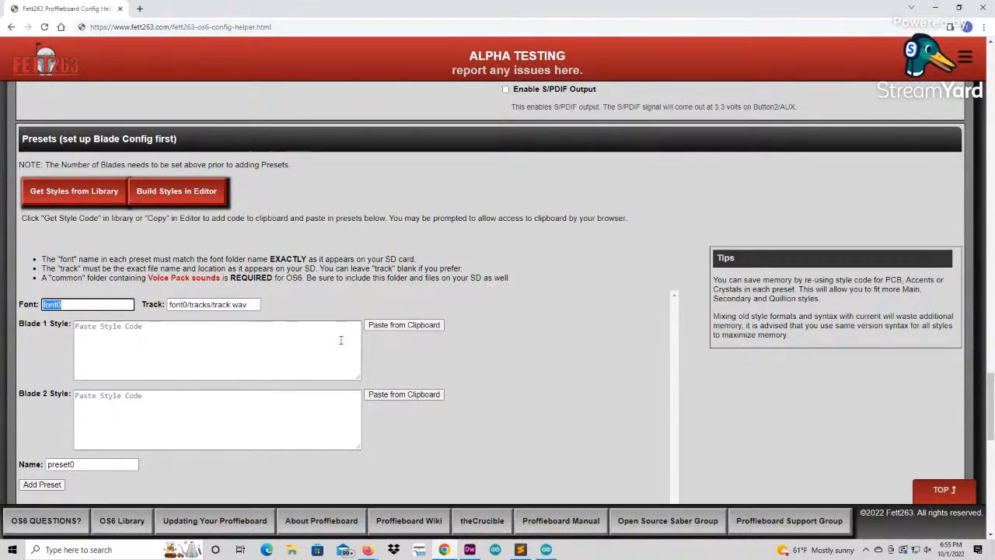
{"action": "left_click", "coordinate": [232, 304]}
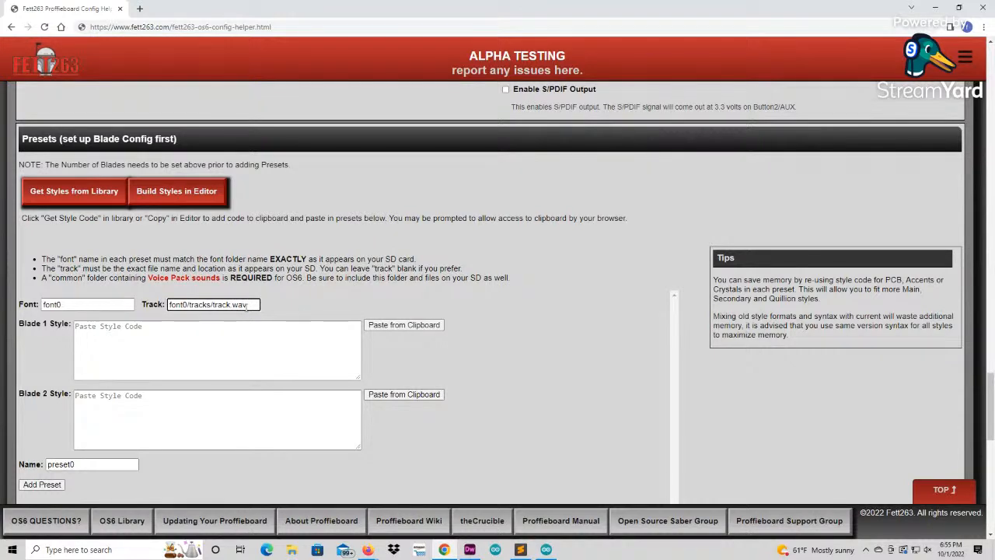
{"action": "left_click_drag", "start_coordinate": [248, 304], "coordinate": [167, 304]}
{"action": "left_click", "coordinate": [303, 290]}
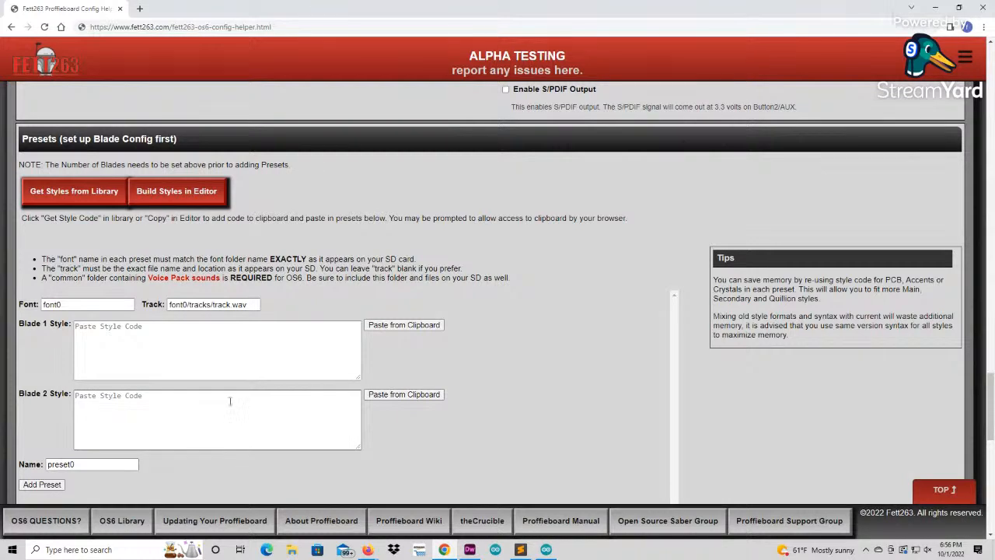
- Open the Style Library and configure the Hyper Responsive Rotoscope (Original Trilogy) style for the main blade with base color Blue
{"action": "left_click", "coordinate": [101, 200]}
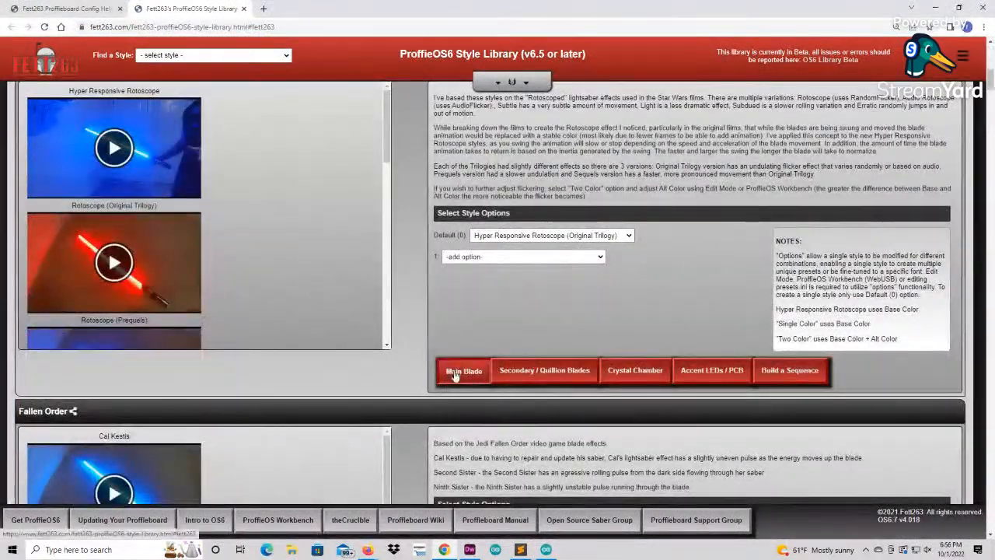
{"action": "left_click", "coordinate": [460, 372]}
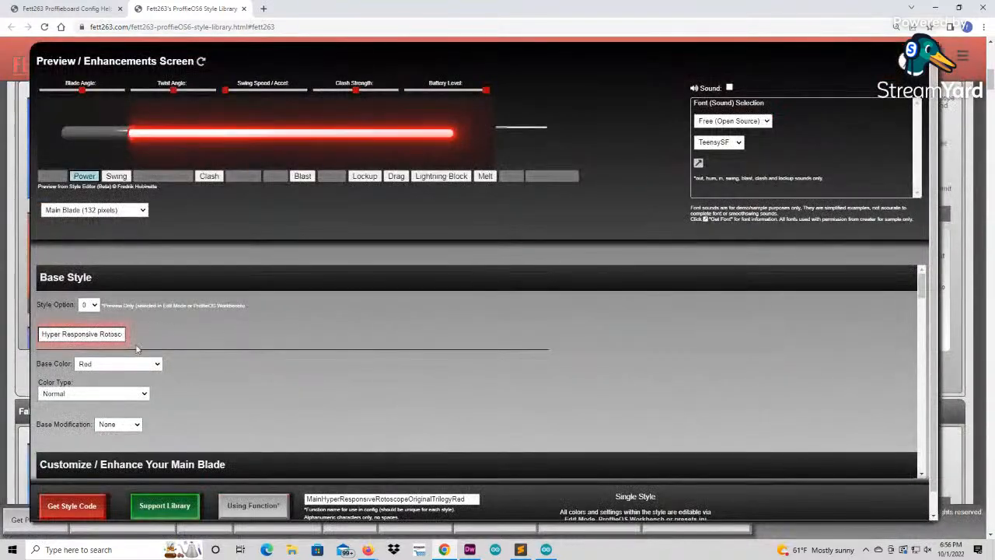
{"action": "left_click", "coordinate": [117, 363]}
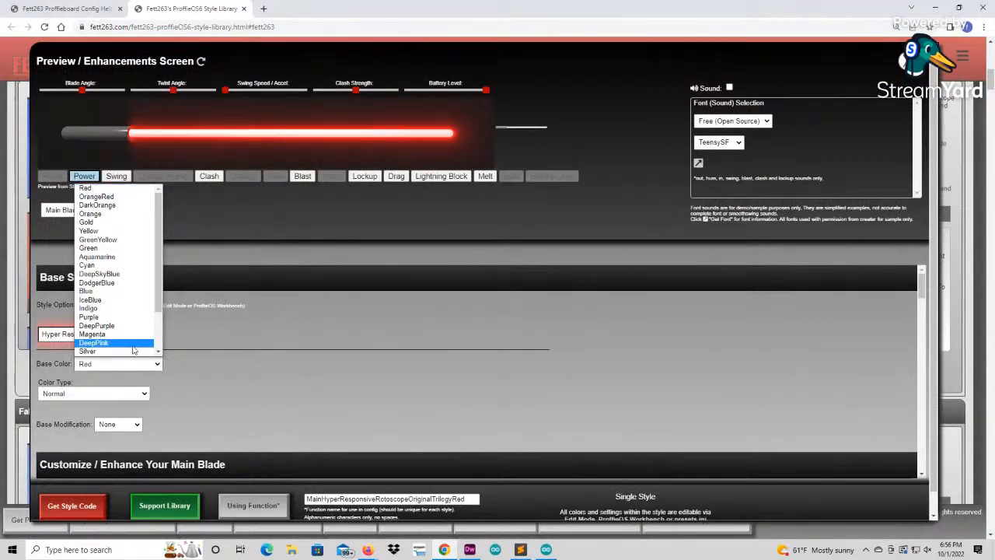
{"action": "left_click", "coordinate": [101, 290]}
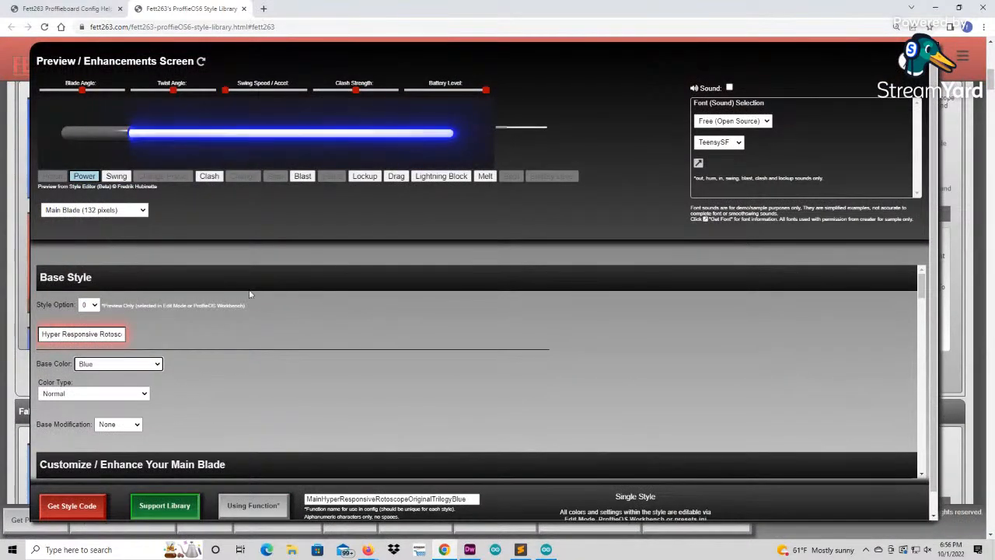
- Look over the main blade's effect options, then copy its style code and paste it into the first preset's Blade 1 Style
{"action": "scroll", "coordinate": [909, 356], "scroll_direction": "down", "scroll_amount": 10}
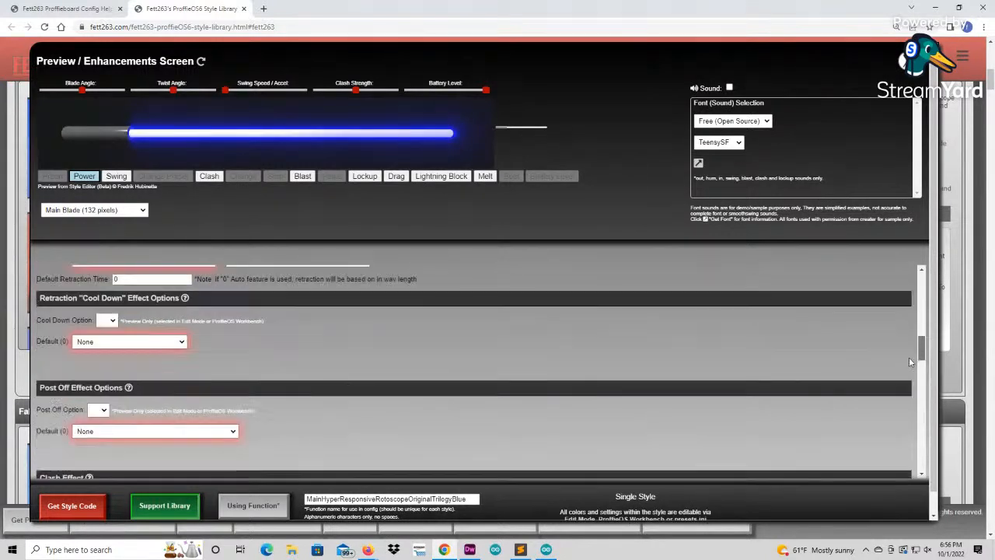
{"action": "scroll", "coordinate": [911, 385], "scroll_direction": "down", "scroll_amount": 8}
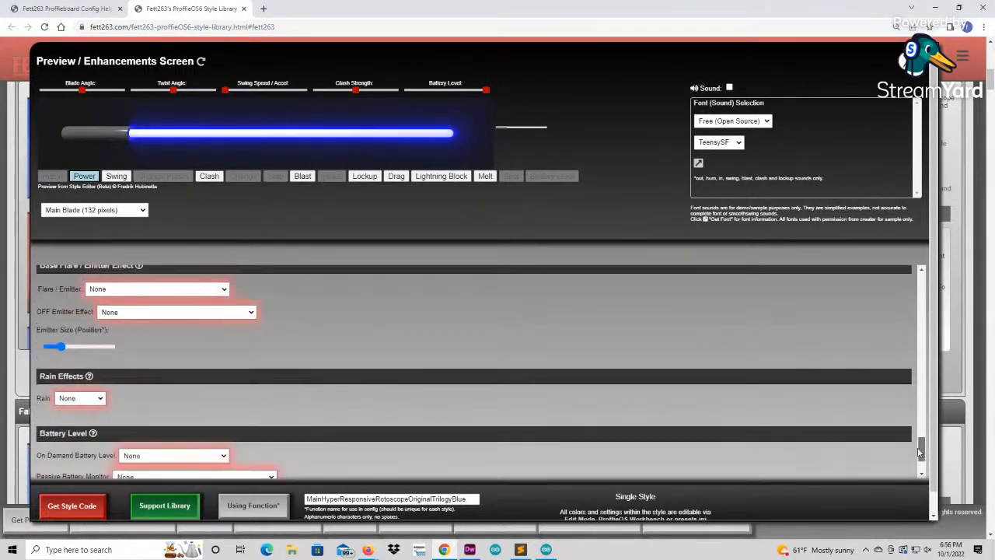
{"action": "scroll", "coordinate": [932, 392], "scroll_direction": "up", "scroll_amount": 5}
{"action": "scroll", "coordinate": [932, 393], "scroll_direction": "up", "scroll_amount": 13}
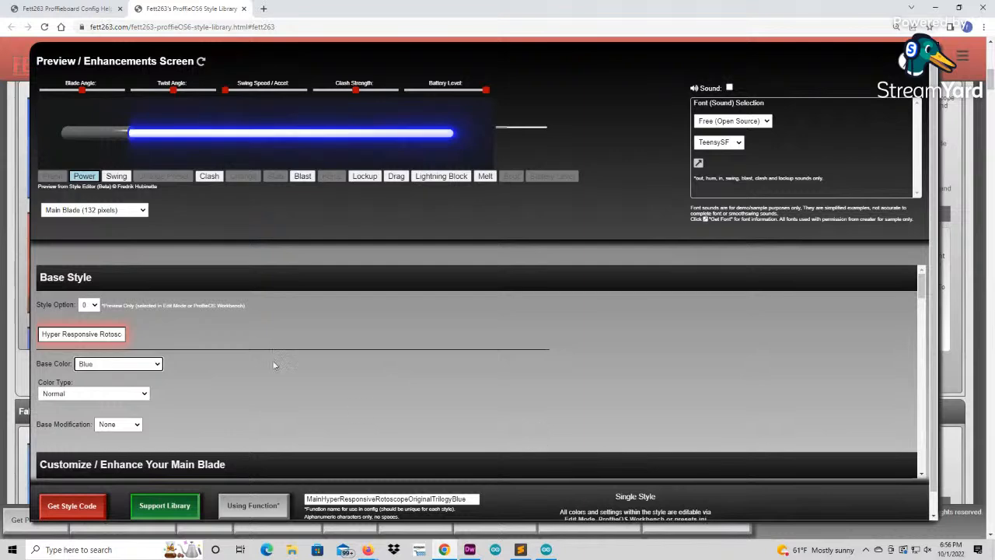
{"action": "left_click", "coordinate": [91, 508]}
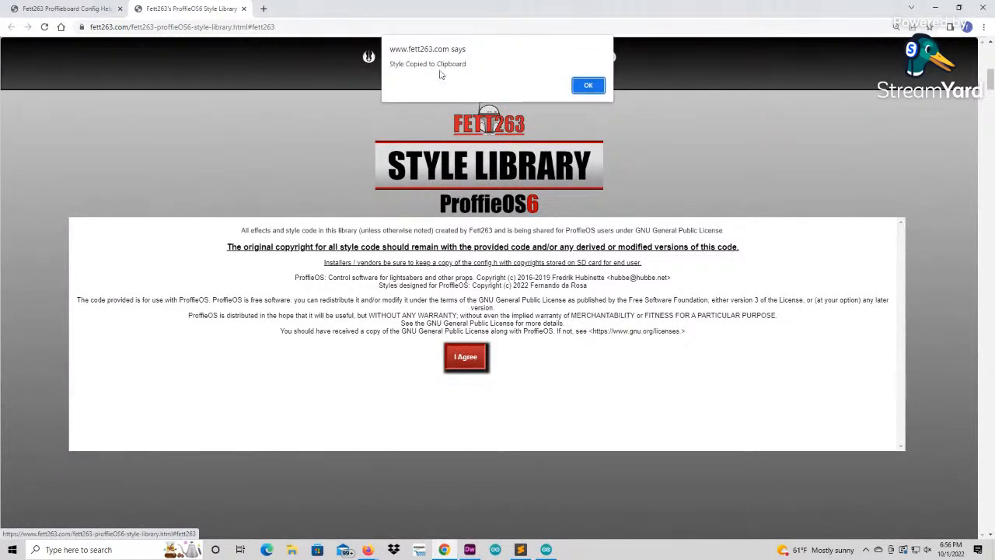
{"action": "left_click", "coordinate": [588, 86]}
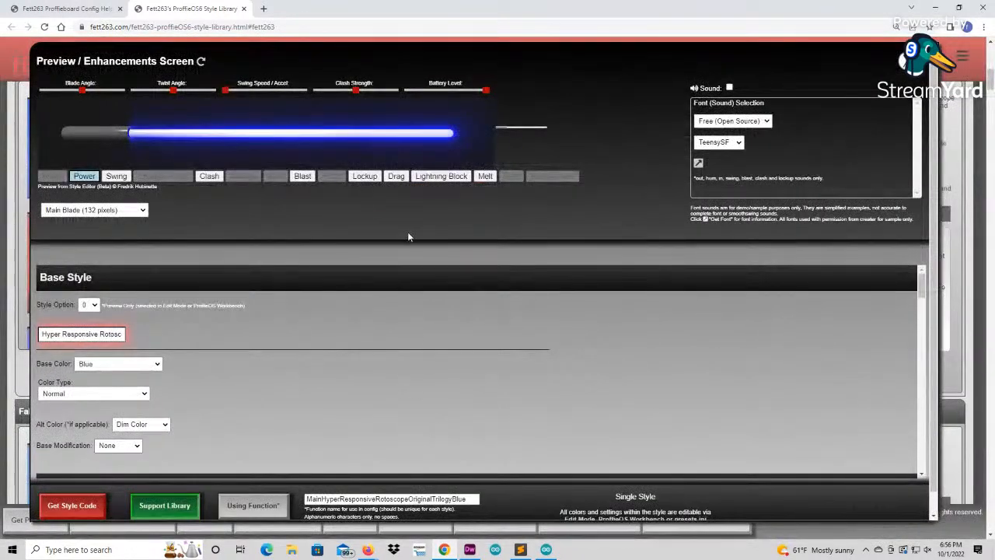
{"action": "left_click", "coordinate": [106, 8]}
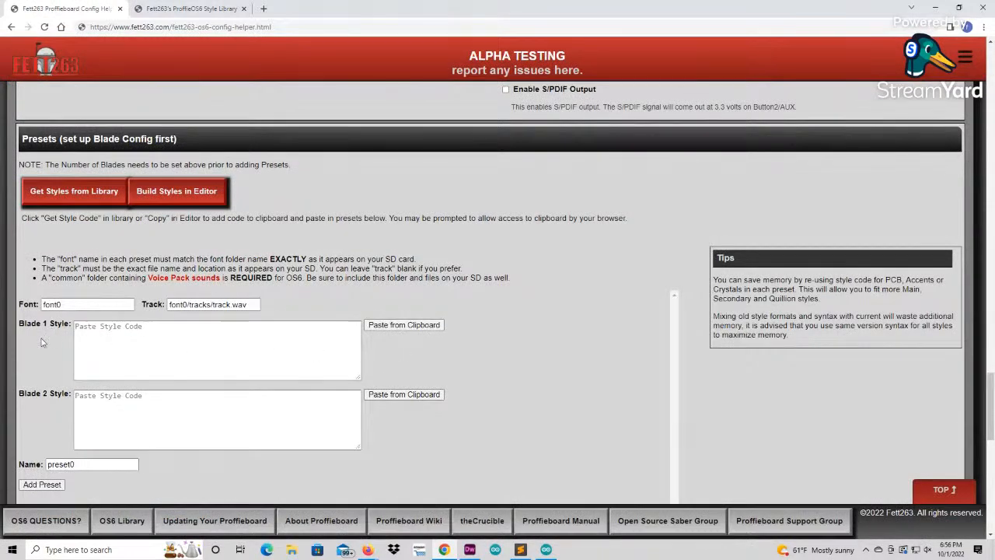
{"action": "left_click", "coordinate": [403, 325]}
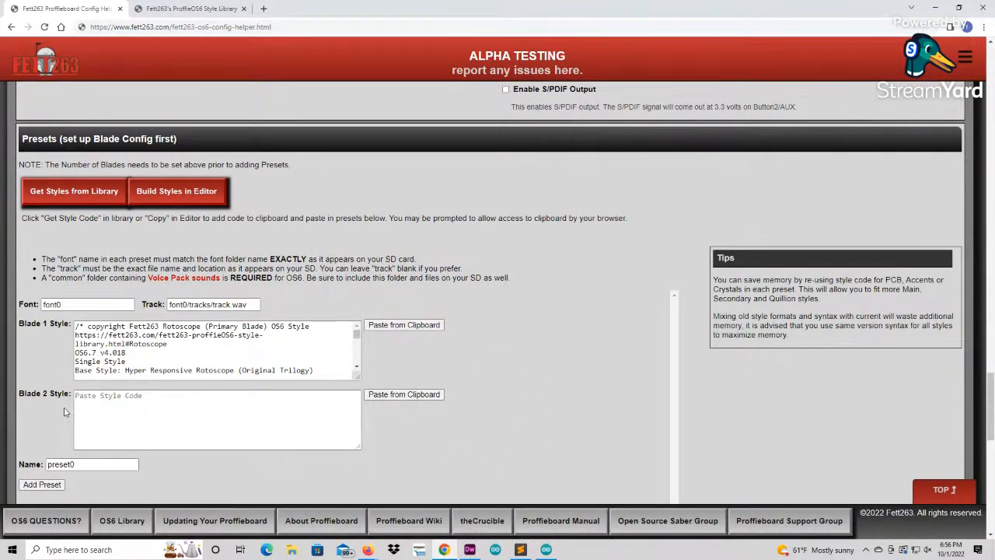
- Add a second preset and set the first preset's font to Anakin
{"action": "scroll", "coordinate": [55, 412], "scroll_direction": "down", "scroll_amount": 2}
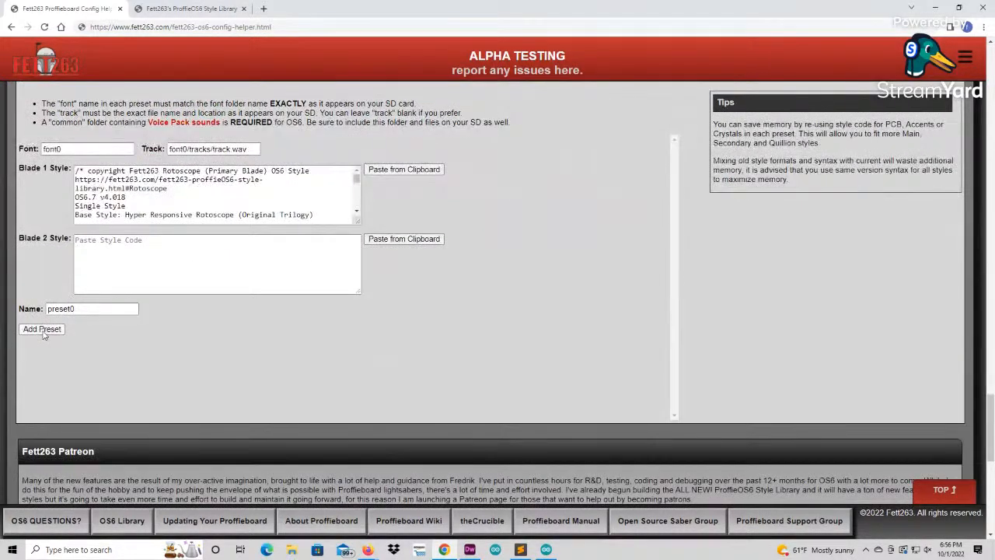
{"action": "left_click", "coordinate": [41, 329]}
{"action": "left_click_drag", "start_coordinate": [76, 150], "coordinate": [21, 142]}
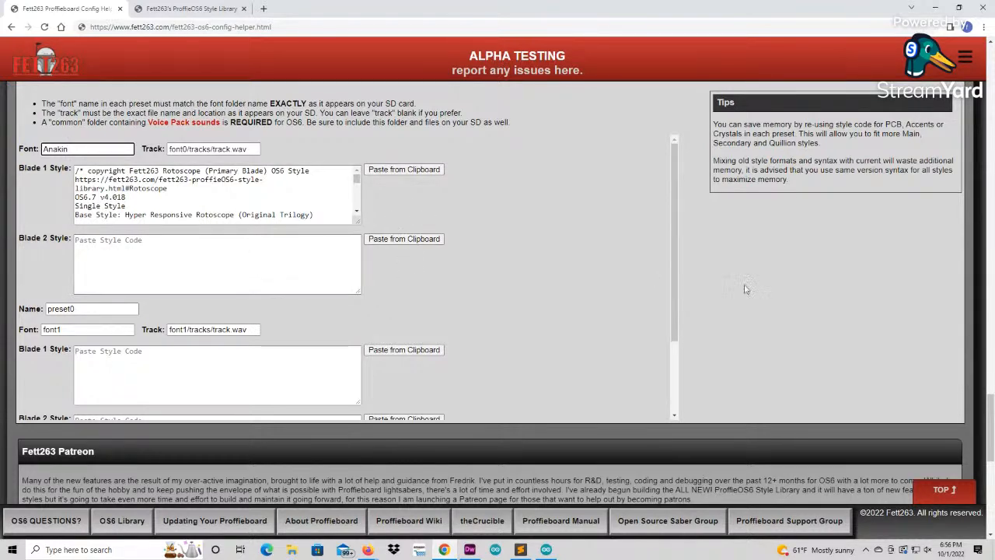
- Enlarge the BladeConfig text and examine the definitions of the main blade and the second blade
{"action": "left_click_drag", "start_coordinate": [990, 432], "coordinate": [989, 124]}
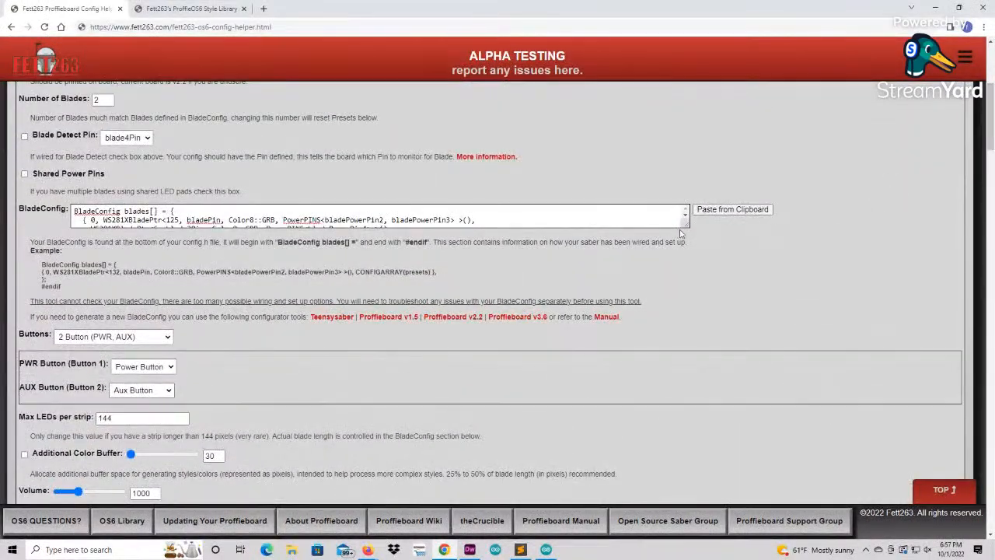
{"action": "left_click_drag", "start_coordinate": [685, 225], "coordinate": [691, 287]}
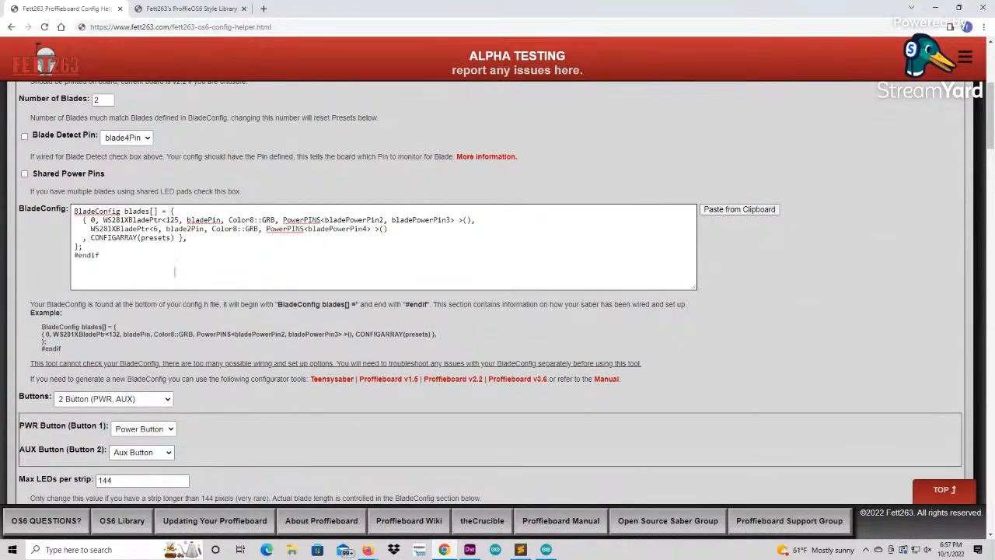
{"action": "left_click_drag", "start_coordinate": [102, 220], "coordinate": [458, 223]}
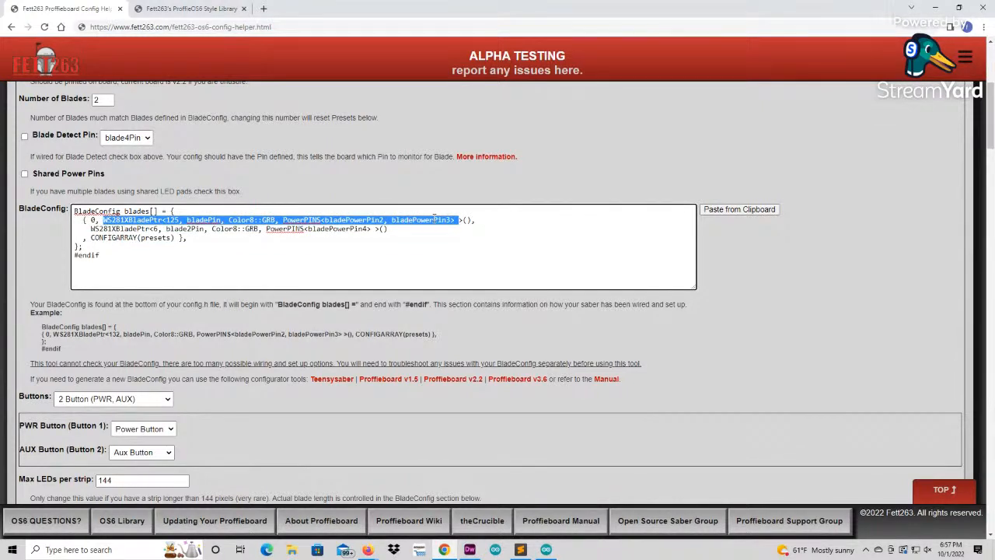
{"action": "left_click_drag", "start_coordinate": [89, 230], "coordinate": [195, 233]}
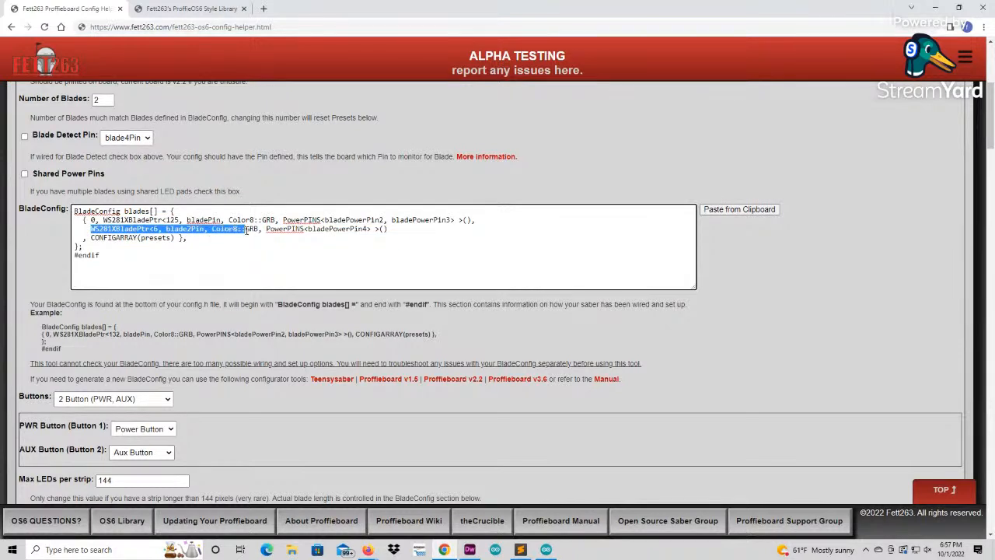
{"action": "left_click_drag", "start_coordinate": [302, 229], "coordinate": [364, 229]}
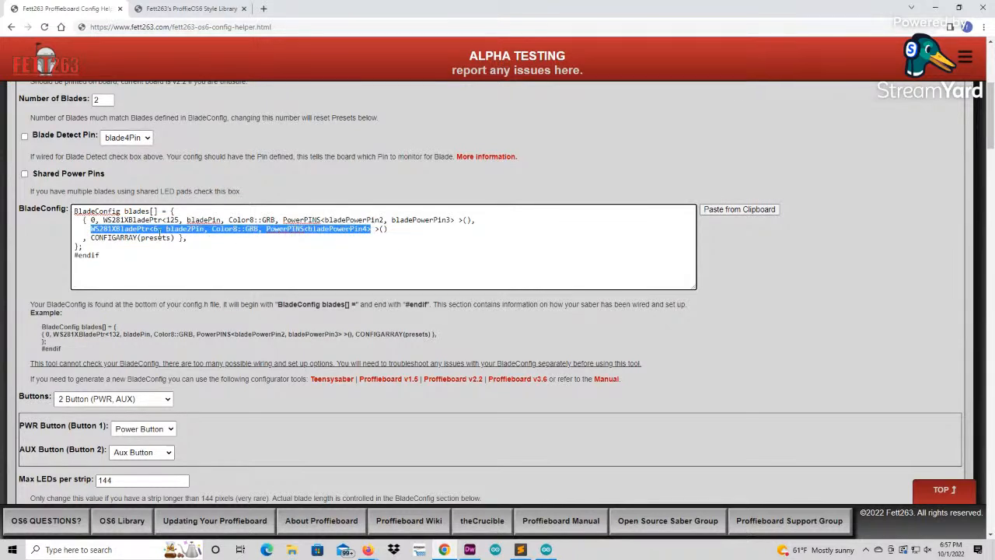
{"action": "left_click", "coordinate": [810, 378]}
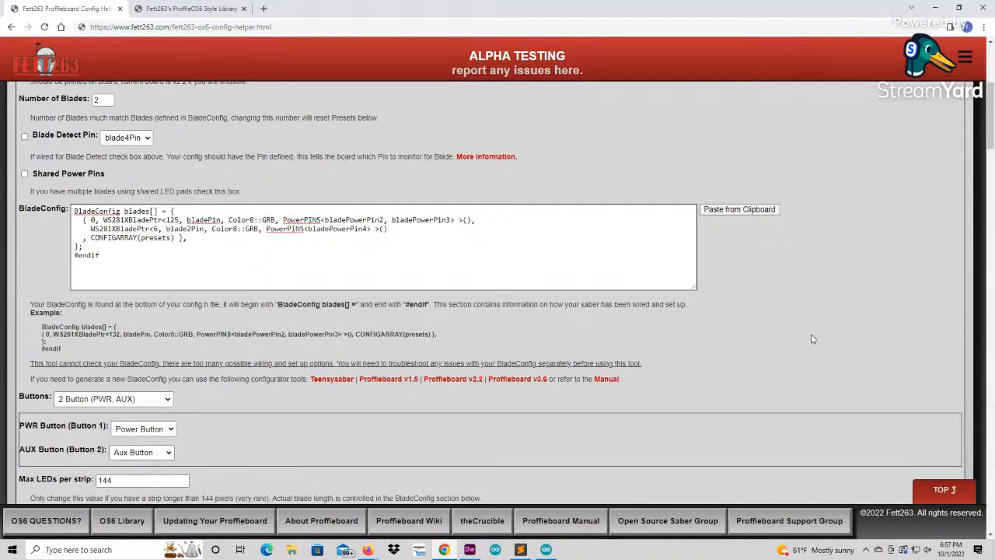
- Return to the Style Library, open the Rotoscope style for Accent LEDs / PCB, and set its ON Behavior to Custom
{"action": "scroll", "coordinate": [684, 378], "scroll_direction": "down", "scroll_amount": 7}
{"action": "left_click_drag", "start_coordinate": [989, 204], "coordinate": [986, 466]}
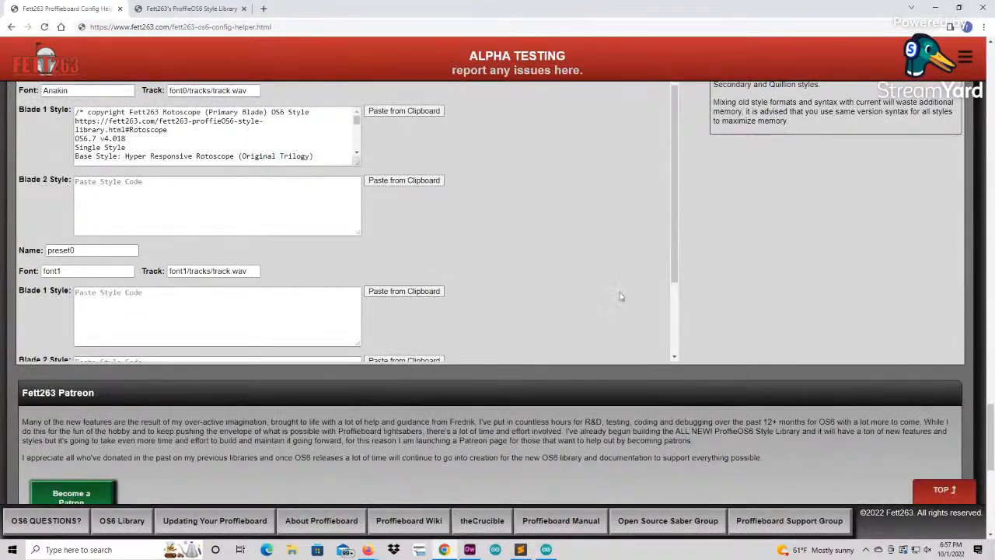
{"action": "scroll", "coordinate": [497, 223], "scroll_direction": "up", "scroll_amount": 1}
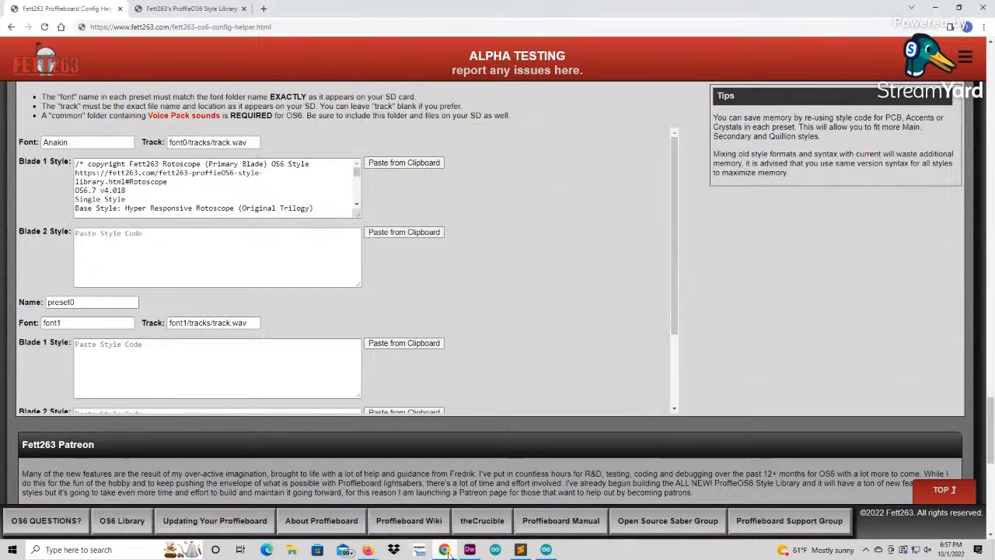
{"action": "left_click", "coordinate": [170, 10]}
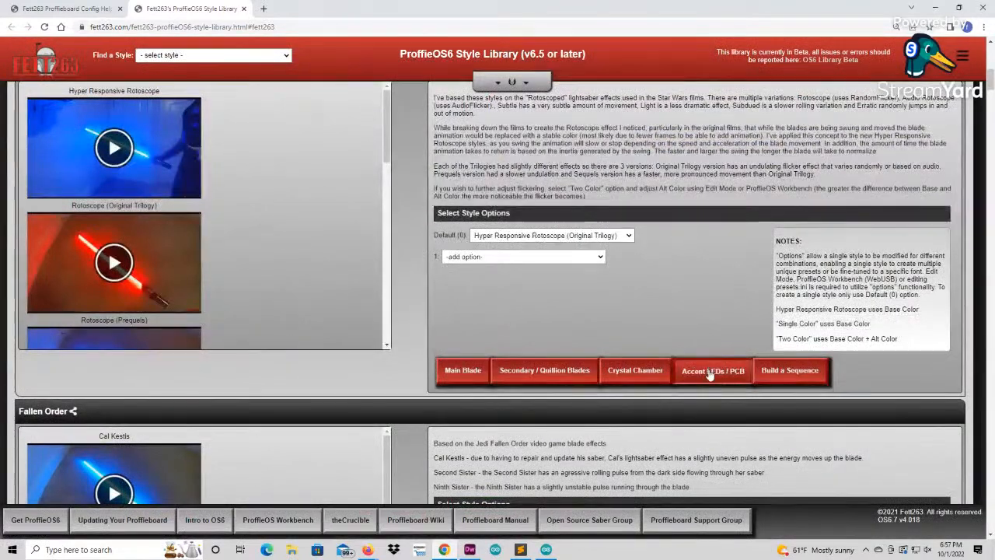
{"action": "left_click", "coordinate": [709, 373]}
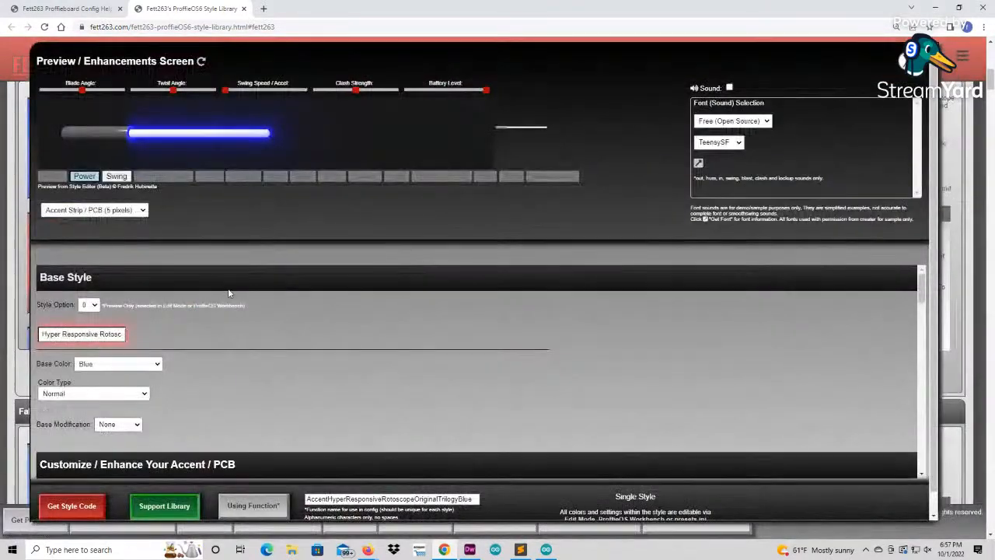
{"action": "scroll", "coordinate": [184, 365], "scroll_direction": "down", "scroll_amount": 3}
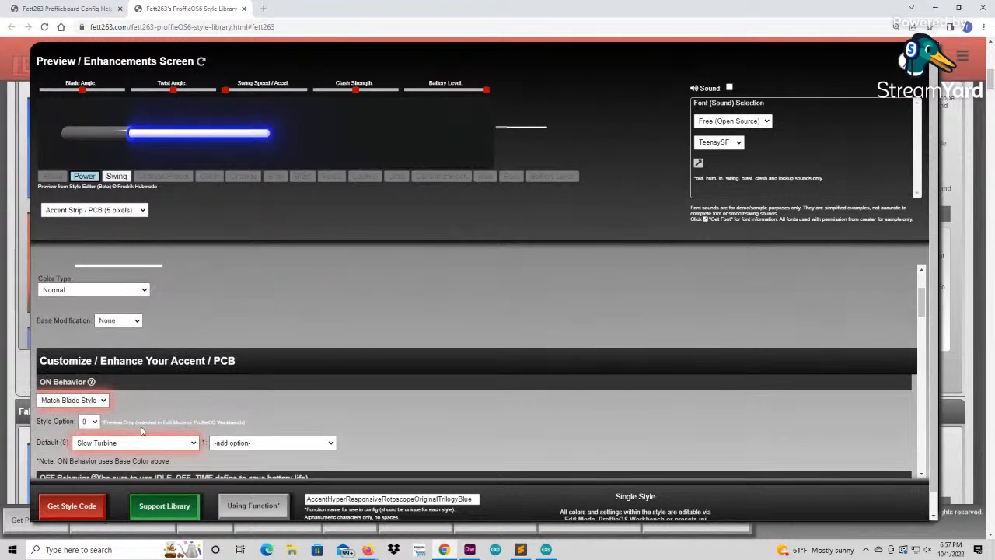
{"action": "scroll", "coordinate": [163, 388], "scroll_direction": "down", "scroll_amount": 1}
{"action": "left_click", "coordinate": [86, 297]}
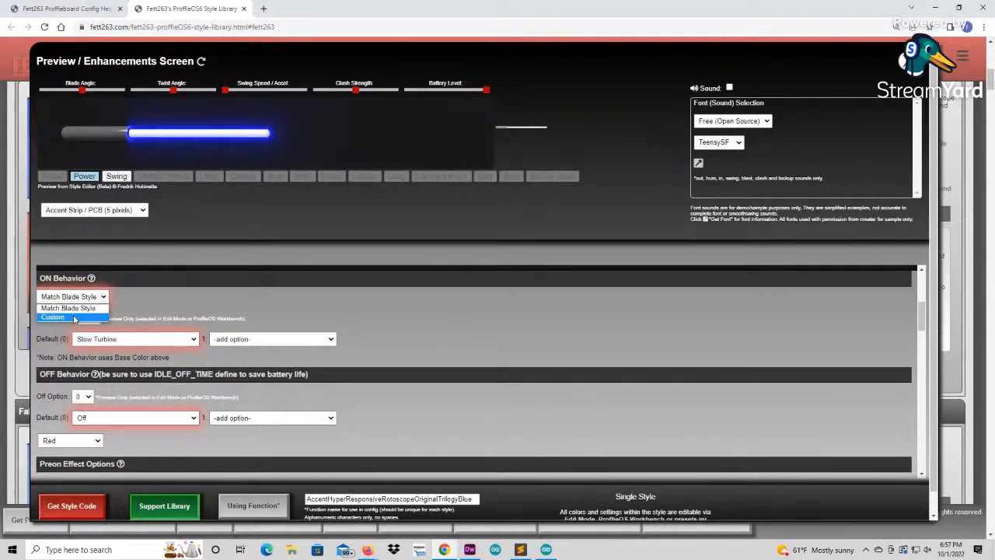
{"action": "left_click", "coordinate": [80, 318]}
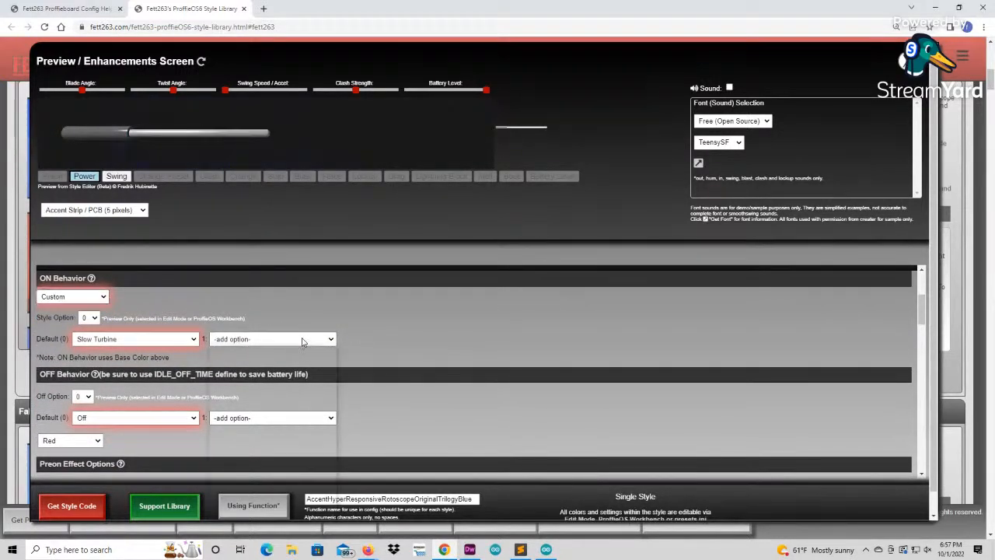
- Add Slow Run Reverse, Fast Color Rotate, Heart Beat and Fast Turbine as ON Behavior options 1 to 4 of the accent style
{"action": "left_click", "coordinate": [303, 339]}
{"action": "left_click", "coordinate": [249, 393]}
{"action": "left_click", "coordinate": [396, 344]}
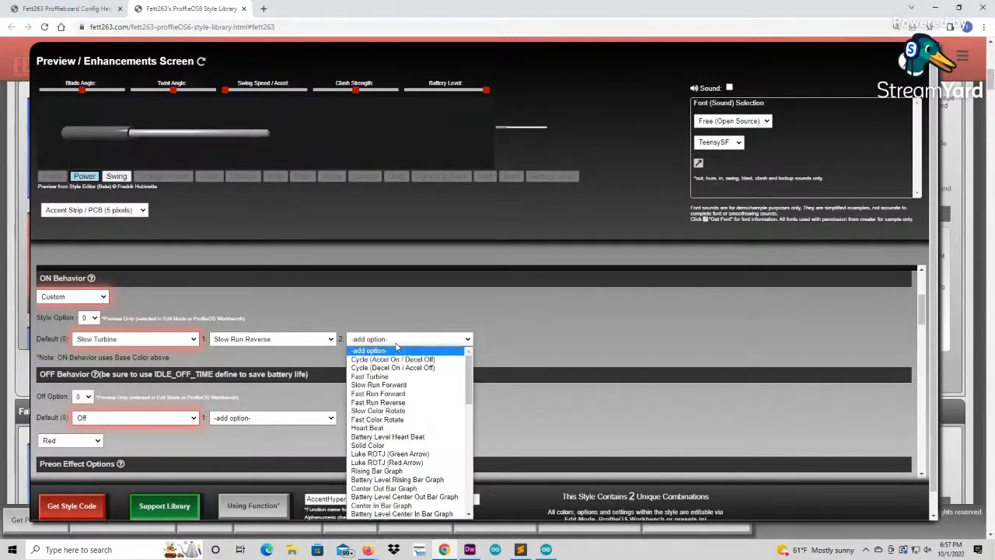
{"action": "left_click", "coordinate": [389, 419]}
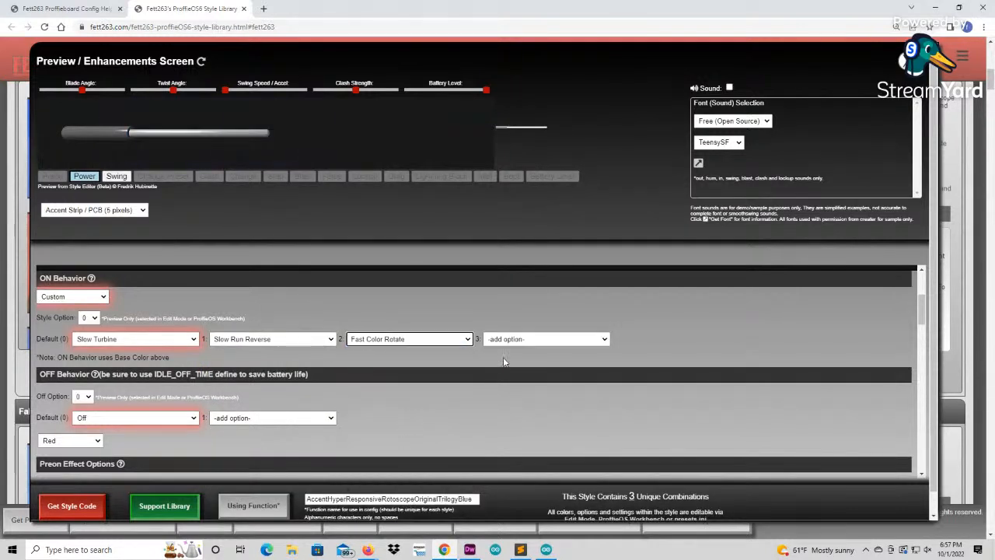
{"action": "left_click", "coordinate": [540, 340]}
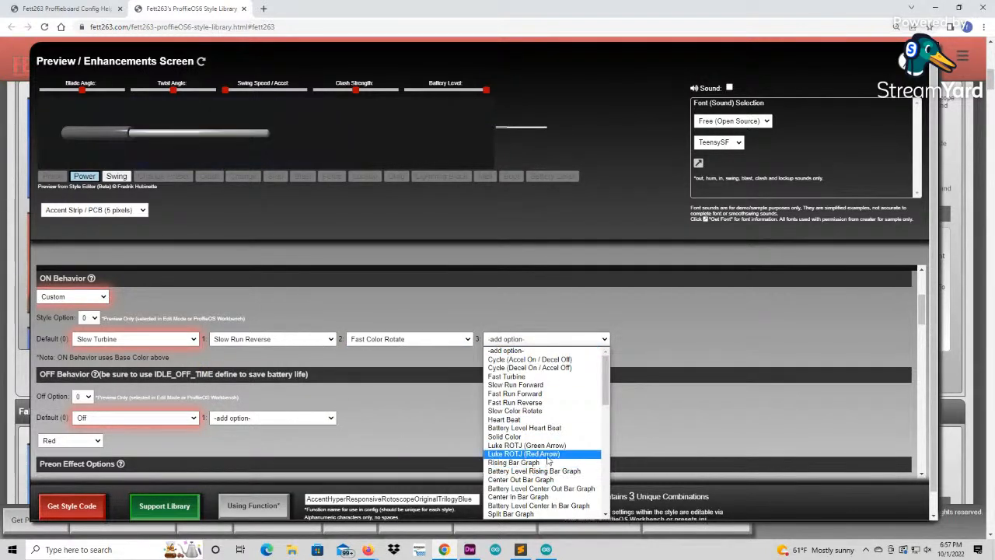
{"action": "left_click", "coordinate": [539, 419]}
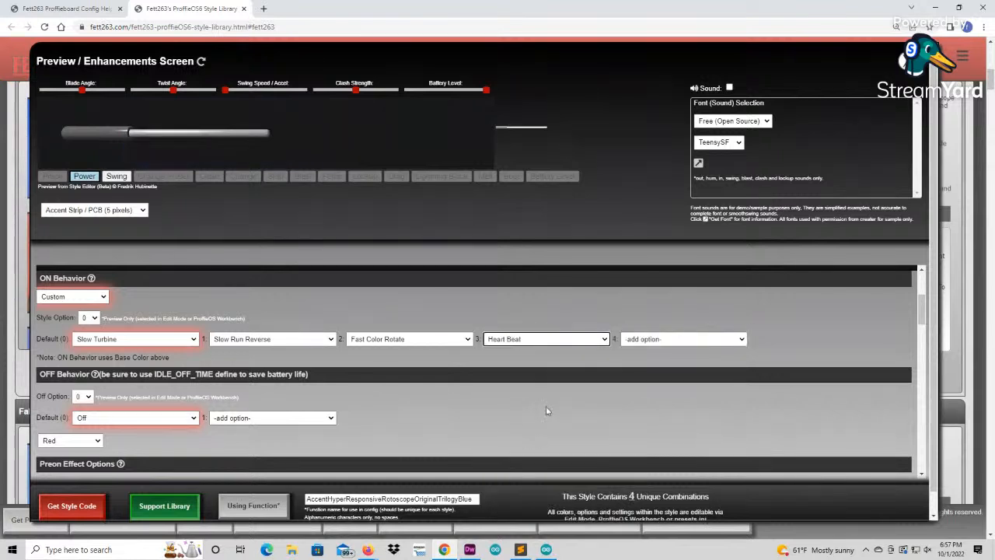
{"action": "left_click", "coordinate": [682, 339]}
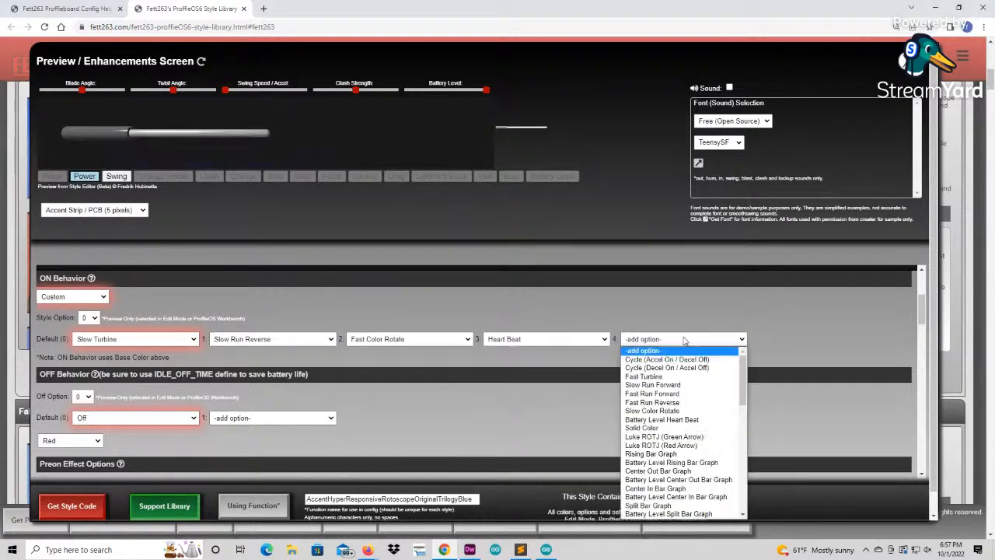
{"action": "left_click", "coordinate": [676, 376]}
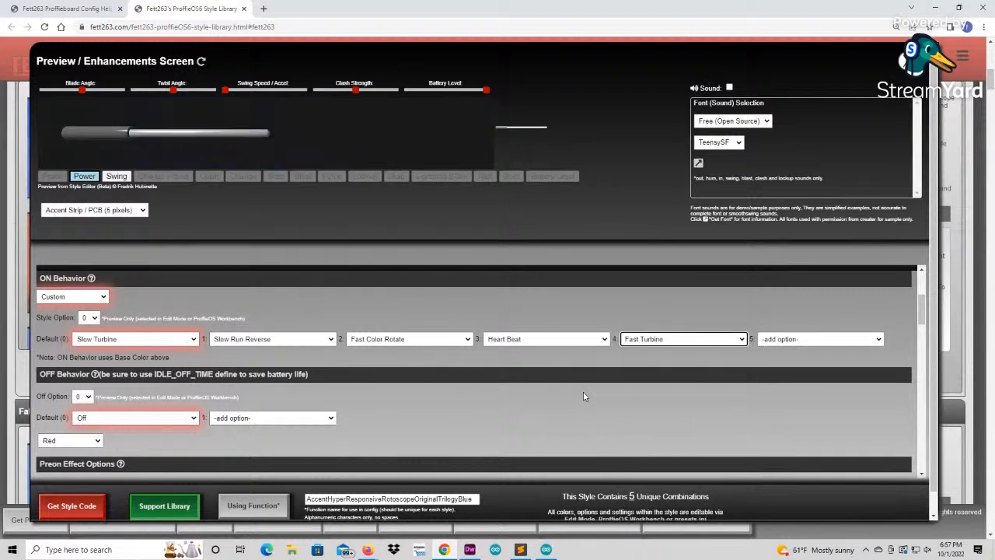
- Add Slow Run Reverse, Slow Turbine and Slow Run Forward as OFF Behavior options 1 to 3, and preview the powered-on accent style
{"action": "left_click", "coordinate": [249, 418]}
{"action": "left_click", "coordinate": [260, 313]}
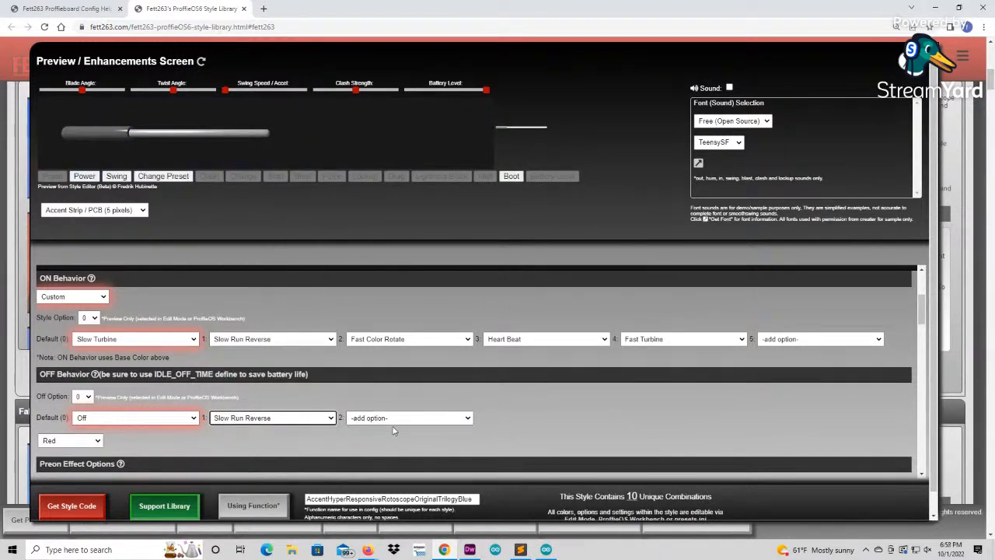
{"action": "left_click", "coordinate": [393, 419]}
{"action": "left_click", "coordinate": [388, 296]}
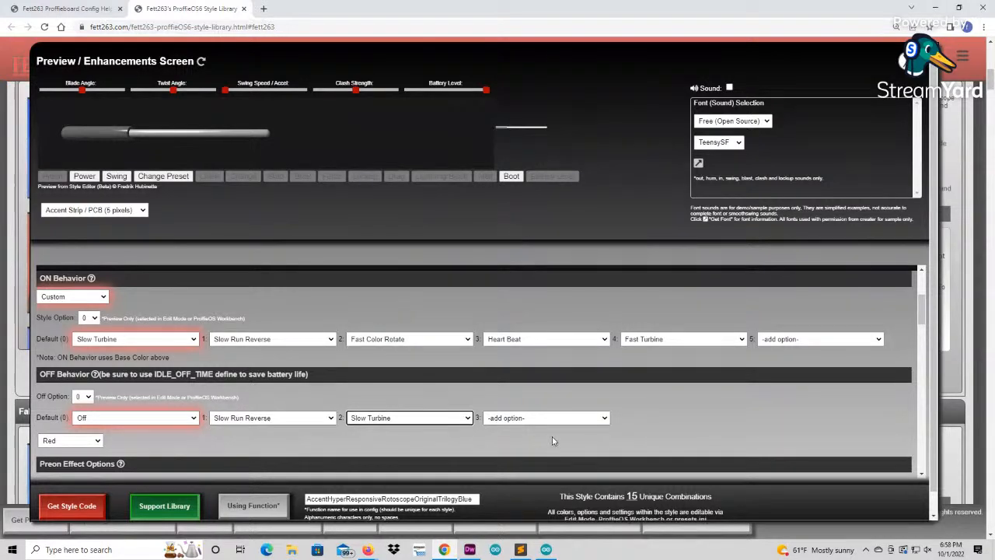
{"action": "left_click", "coordinate": [548, 418]}
{"action": "left_click", "coordinate": [539, 303]}
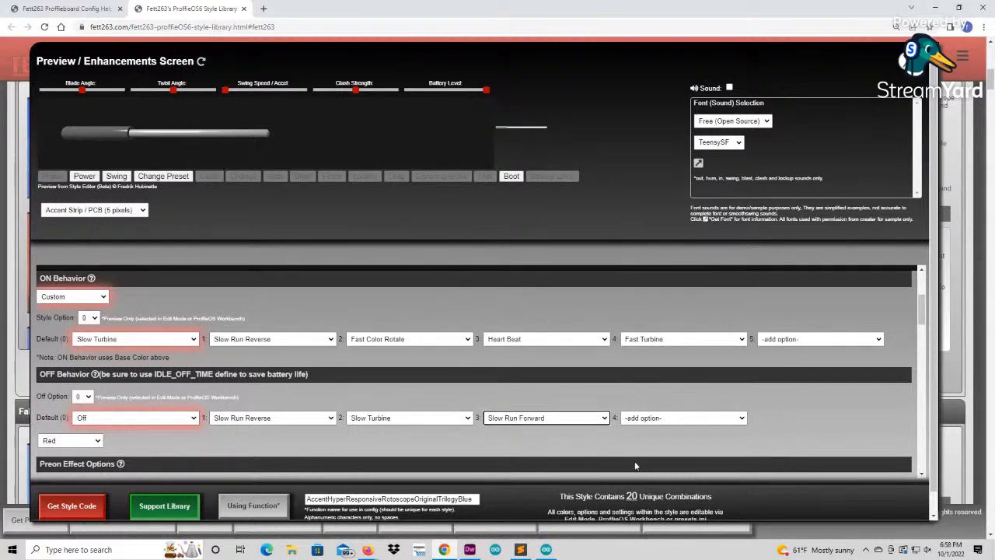
{"action": "scroll", "coordinate": [699, 437], "scroll_direction": "down", "scroll_amount": 1}
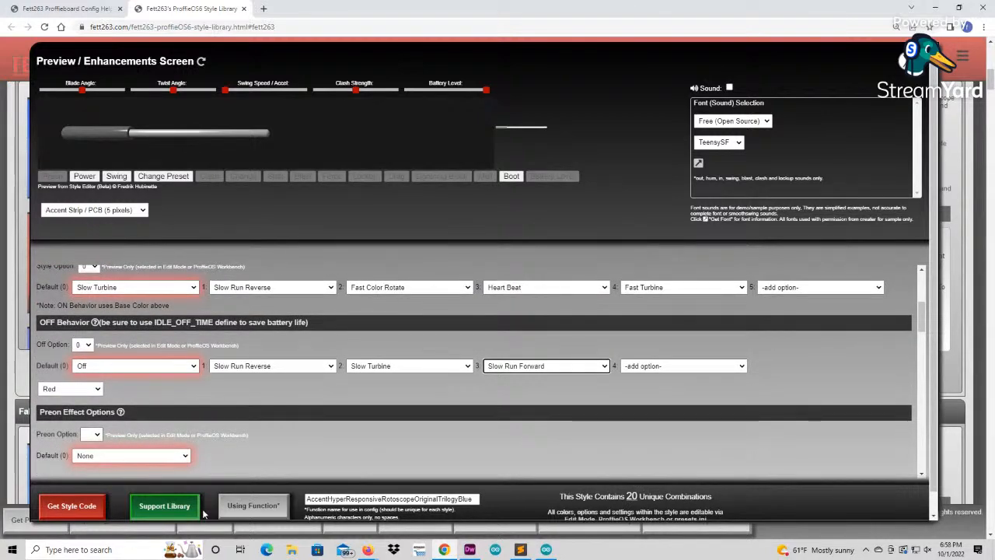
{"action": "left_click", "coordinate": [84, 176]}
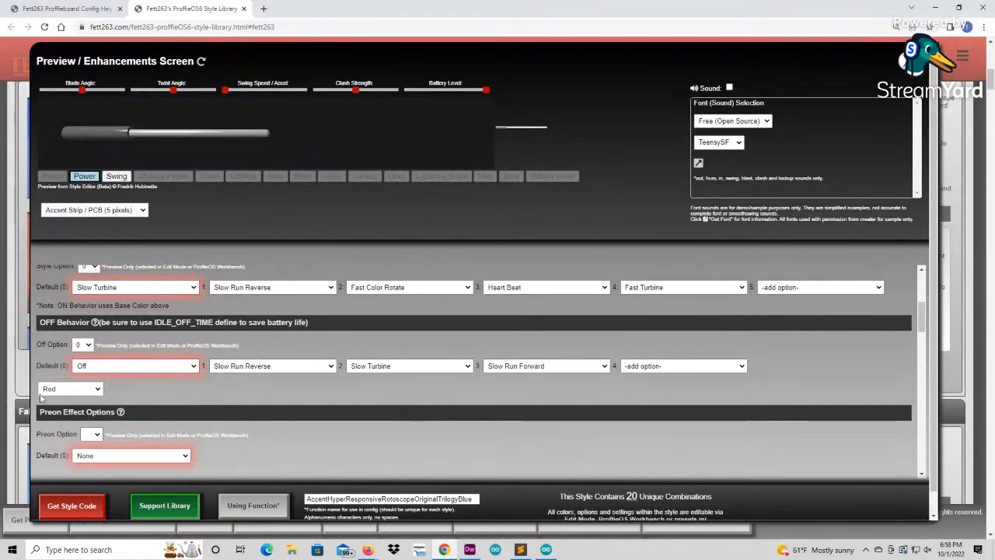
- Copy the accent style code and paste it into the Blade 2 Style of the first and second presets in the Config Helper
{"action": "left_click", "coordinate": [72, 506]}
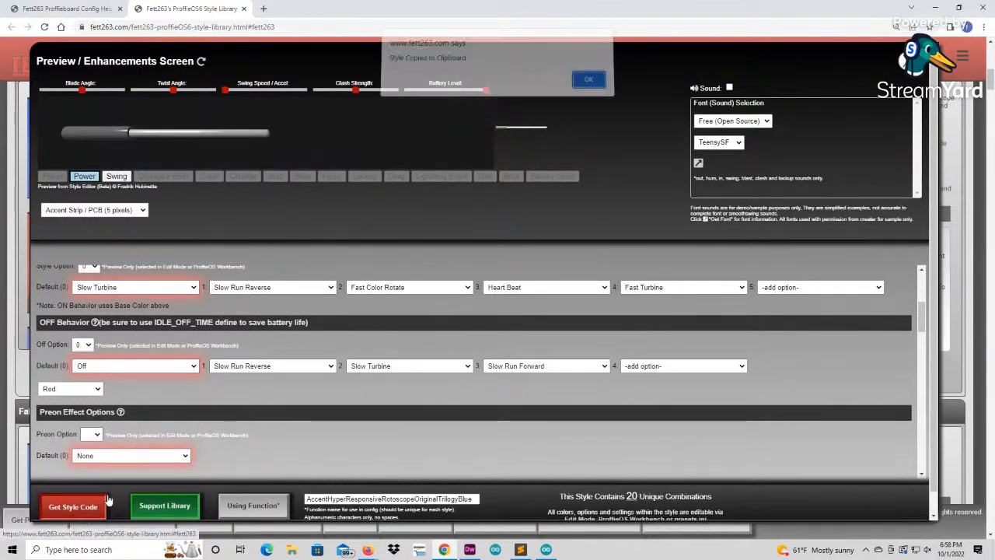
{"action": "left_click", "coordinate": [586, 82]}
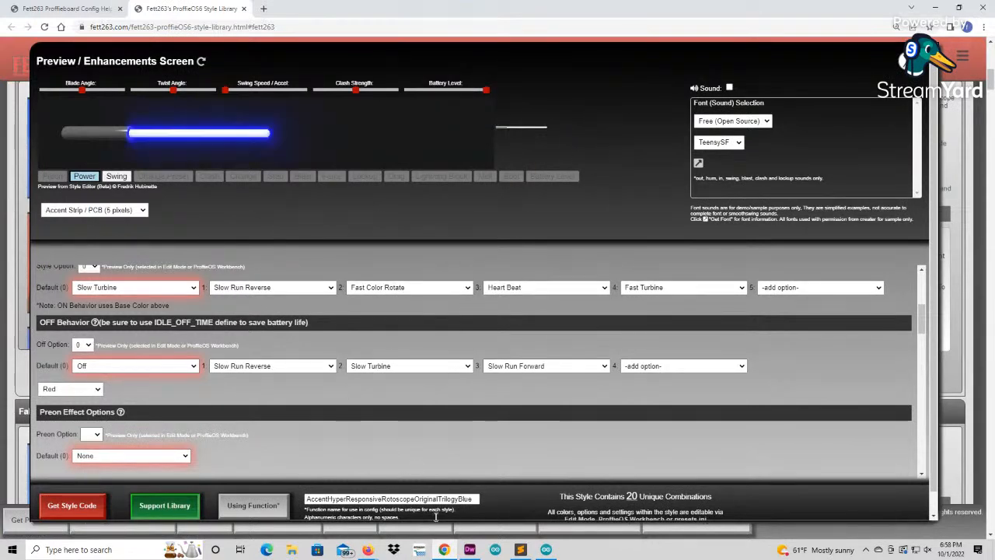
{"action": "left_click", "coordinate": [66, 8]}
{"action": "left_click", "coordinate": [403, 232]}
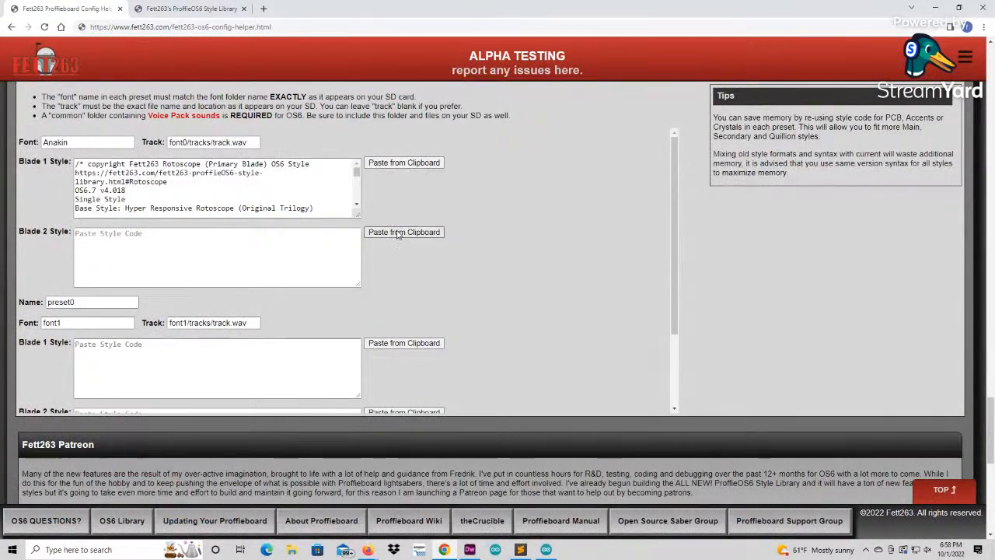
{"action": "scroll", "coordinate": [536, 345], "scroll_direction": "down", "scroll_amount": 1}
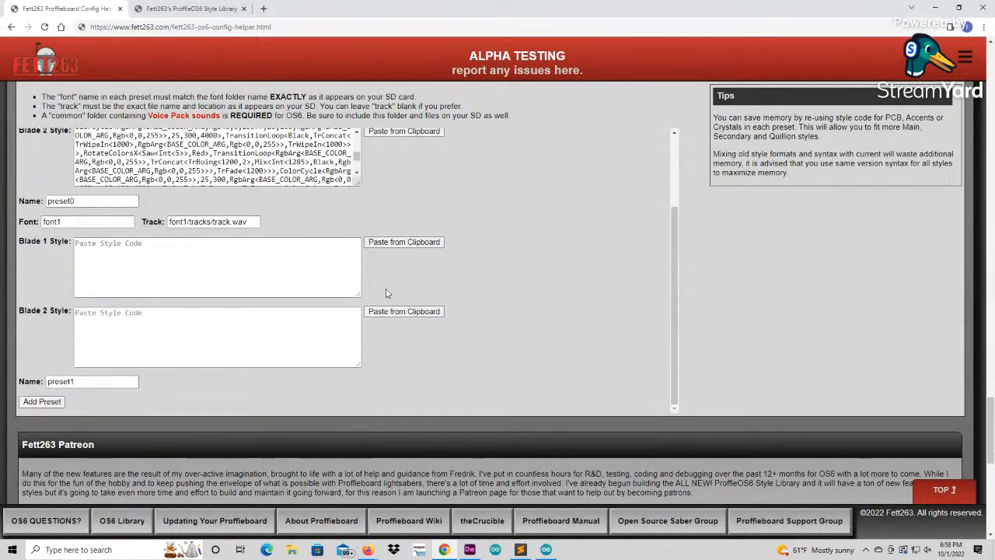
{"action": "left_click", "coordinate": [392, 309]}
- Add a third preset, paste the same accent style into its Blade 2 Style, and review the filled presets
{"action": "scroll", "coordinate": [54, 230], "scroll_direction": "down", "scroll_amount": 2}
{"action": "left_click", "coordinate": [42, 194]}
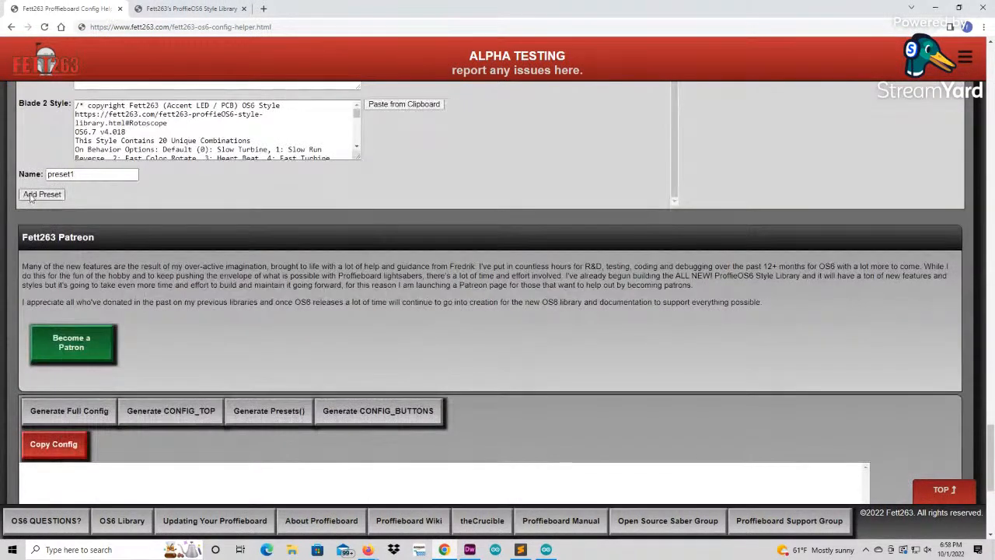
{"action": "scroll", "coordinate": [386, 197], "scroll_direction": "down", "scroll_amount": 3}
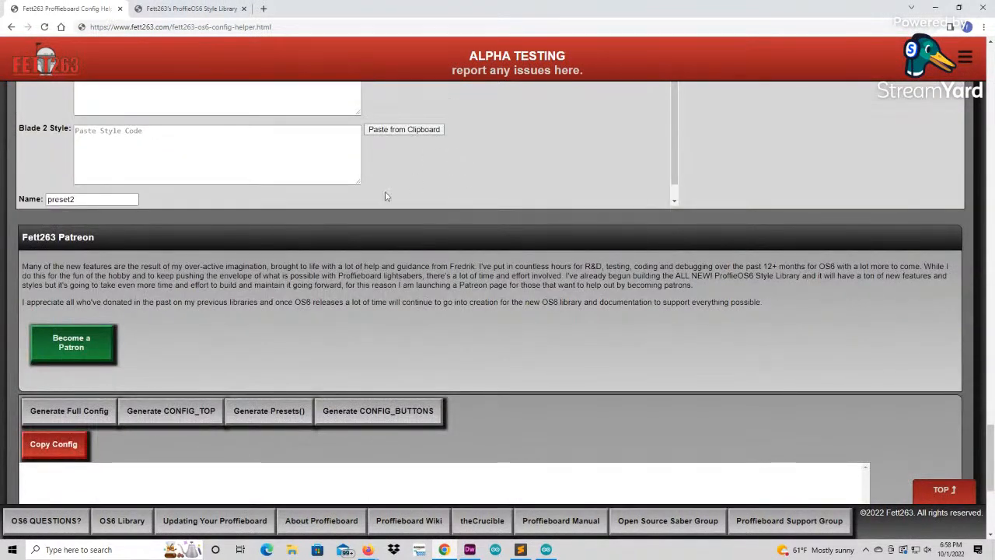
{"action": "left_click", "coordinate": [408, 129]}
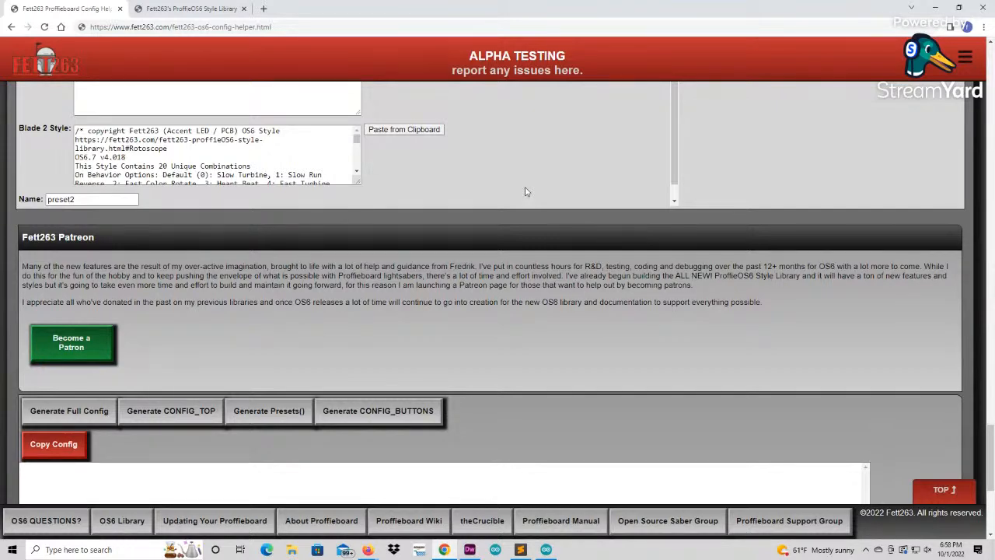
{"action": "scroll", "coordinate": [521, 193], "scroll_direction": "up", "scroll_amount": 10}
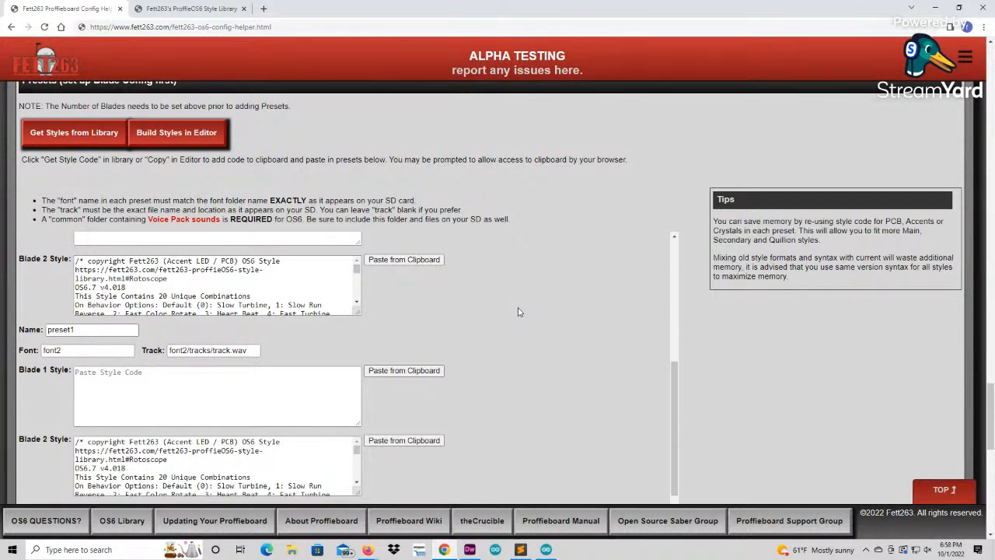
{"action": "scroll", "coordinate": [135, 296], "scroll_direction": "down", "scroll_amount": 1}
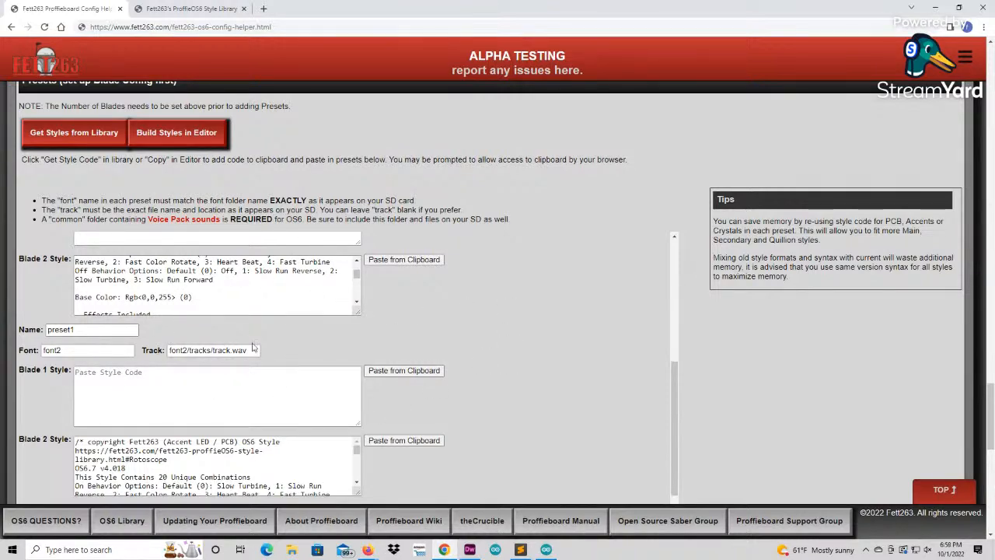
{"action": "scroll", "coordinate": [151, 310], "scroll_direction": "up", "scroll_amount": 1}
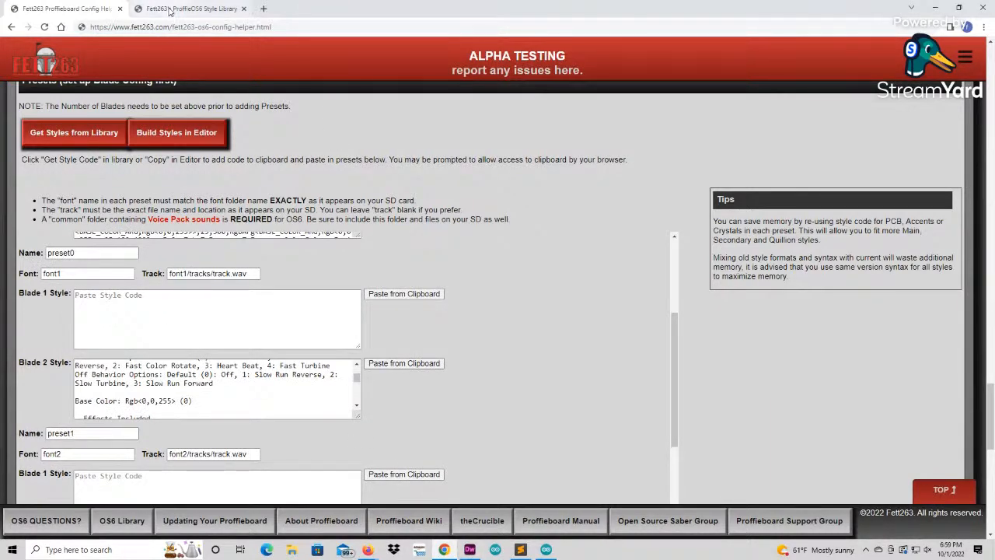
- Open the Fallen Order Cal Kestis style for the main blade in the Style Library and set its Base Color to Green
{"action": "left_click", "coordinate": [183, 10]}
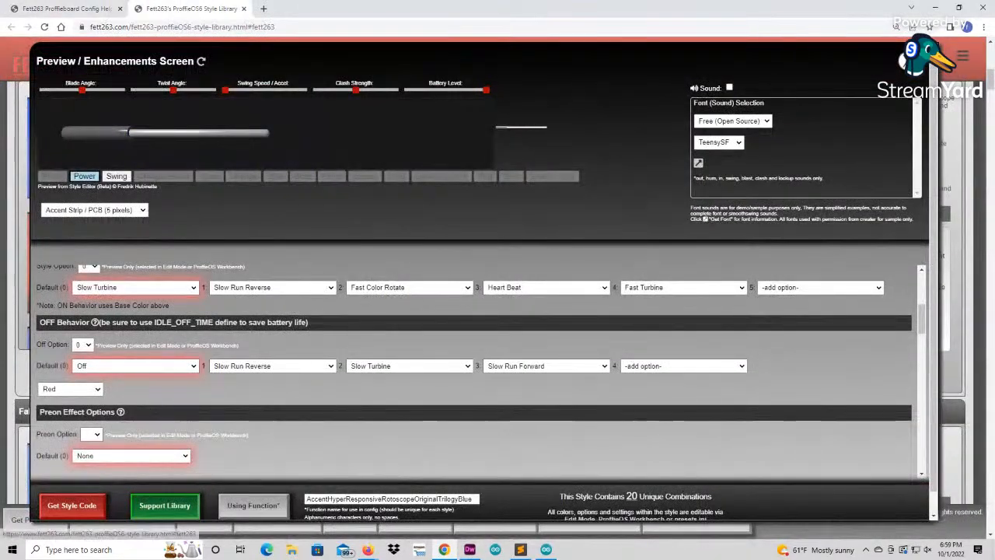
{"action": "scroll", "coordinate": [518, 373], "scroll_direction": "down", "scroll_amount": 5}
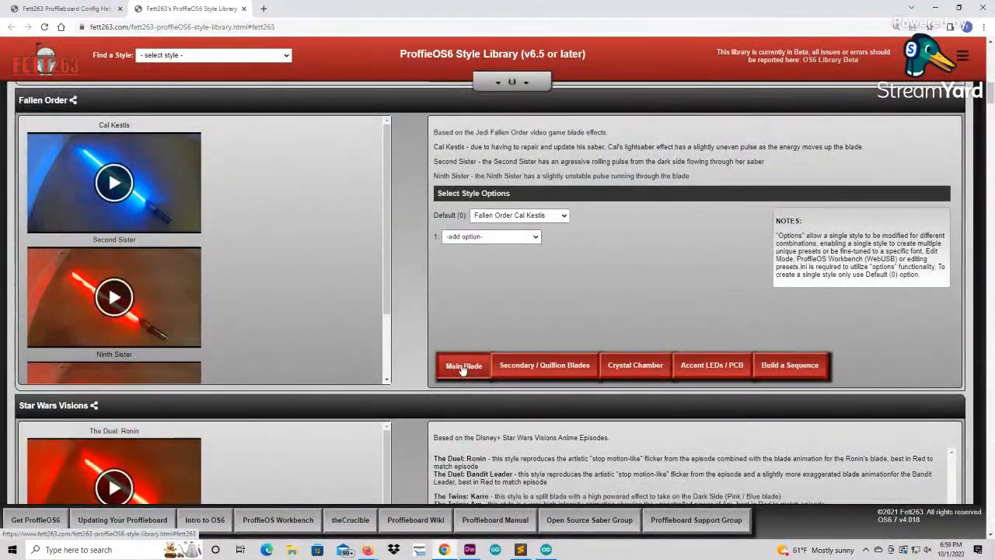
{"action": "left_click", "coordinate": [463, 367]}
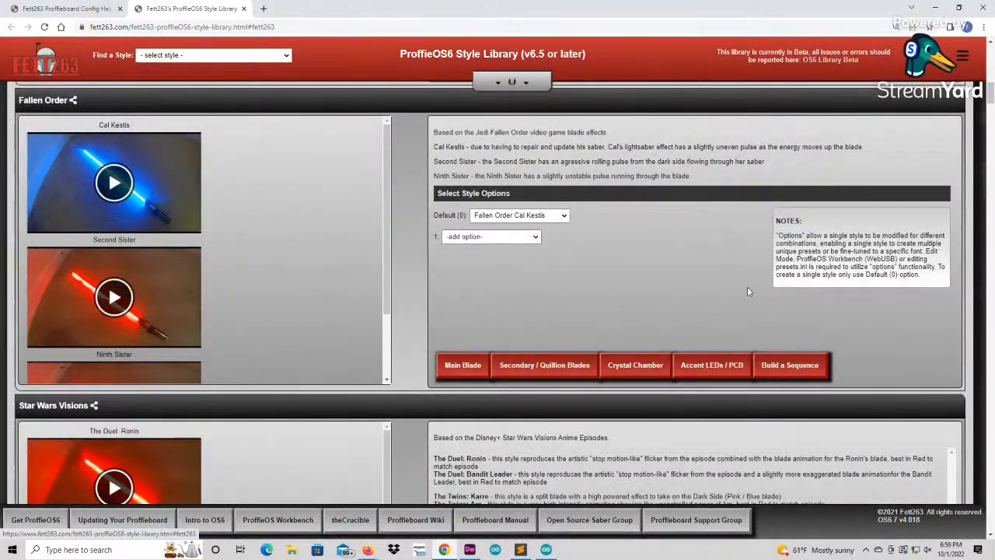
{"action": "left_click", "coordinate": [110, 366]}
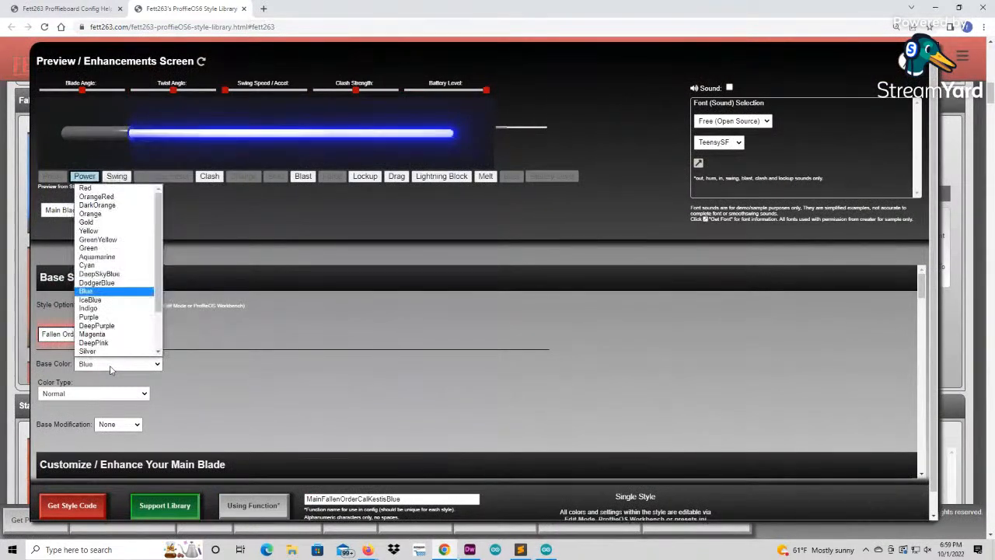
{"action": "left_click", "coordinate": [106, 248]}
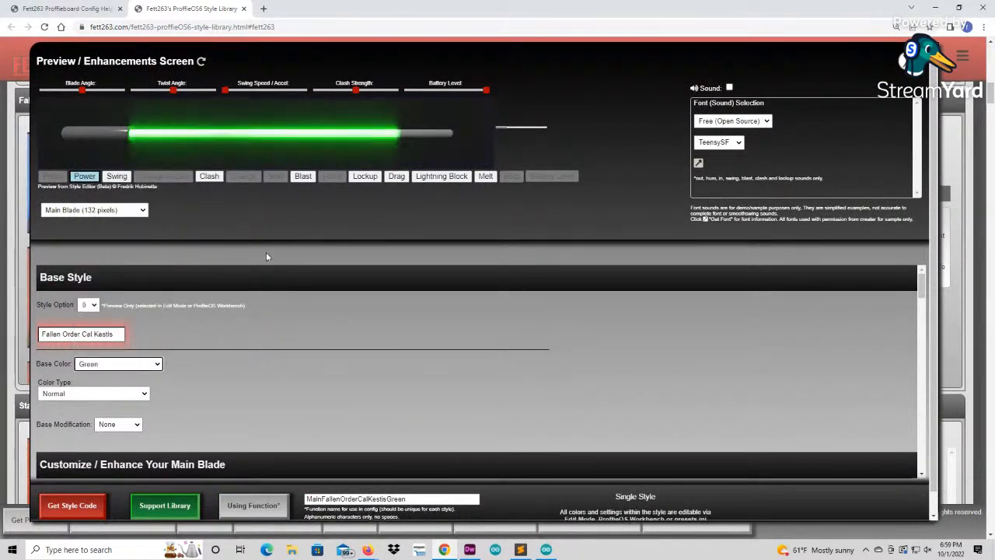
- Copy the green Fallen Order style code and paste it into the second preset's Blade 1 Style
{"action": "left_click", "coordinate": [89, 506]}
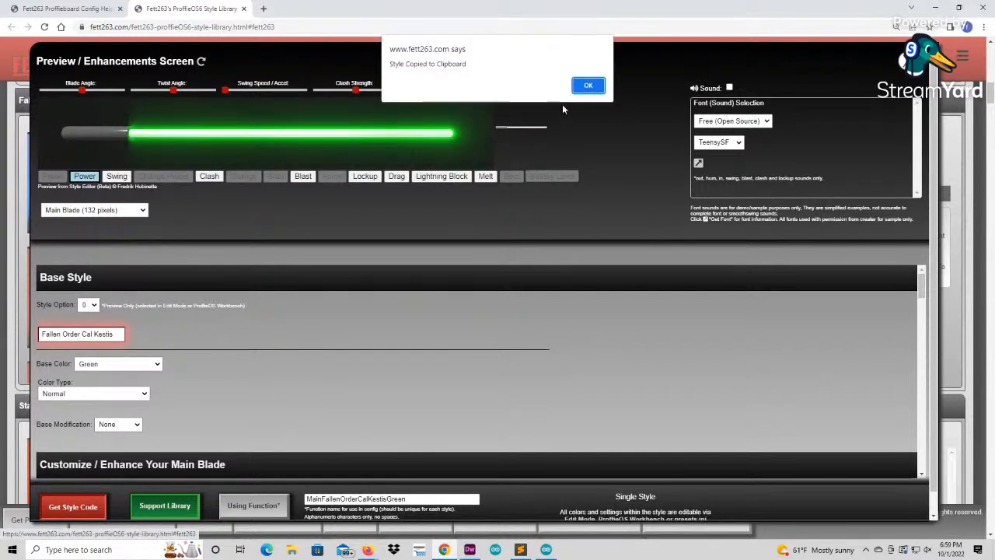
{"action": "left_click", "coordinate": [593, 84]}
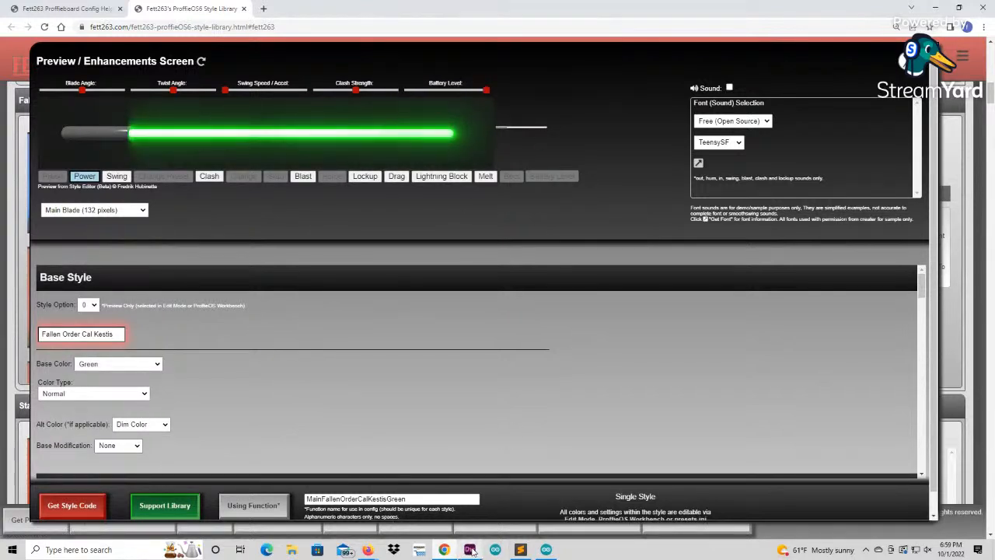
{"action": "left_click", "coordinate": [66, 8]}
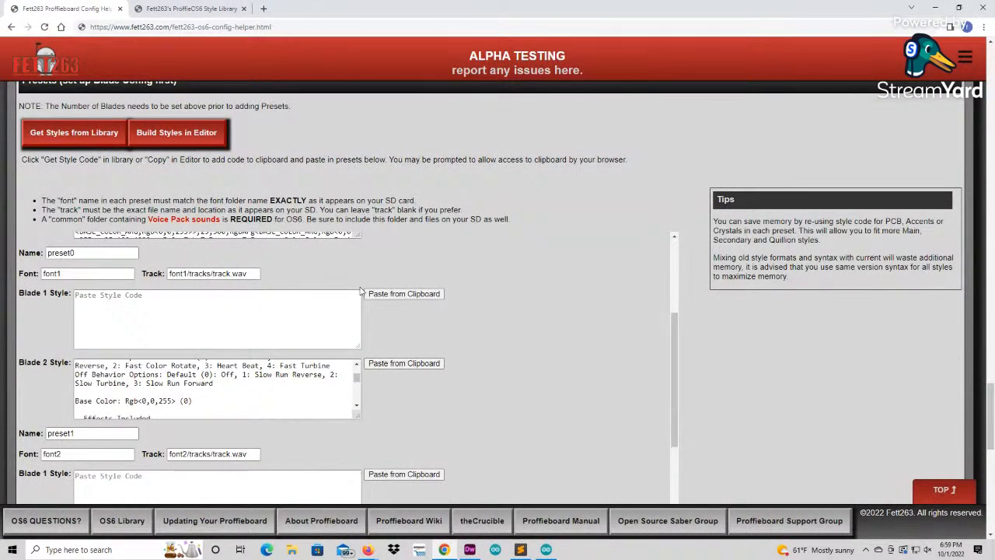
{"action": "left_click", "coordinate": [426, 297]}
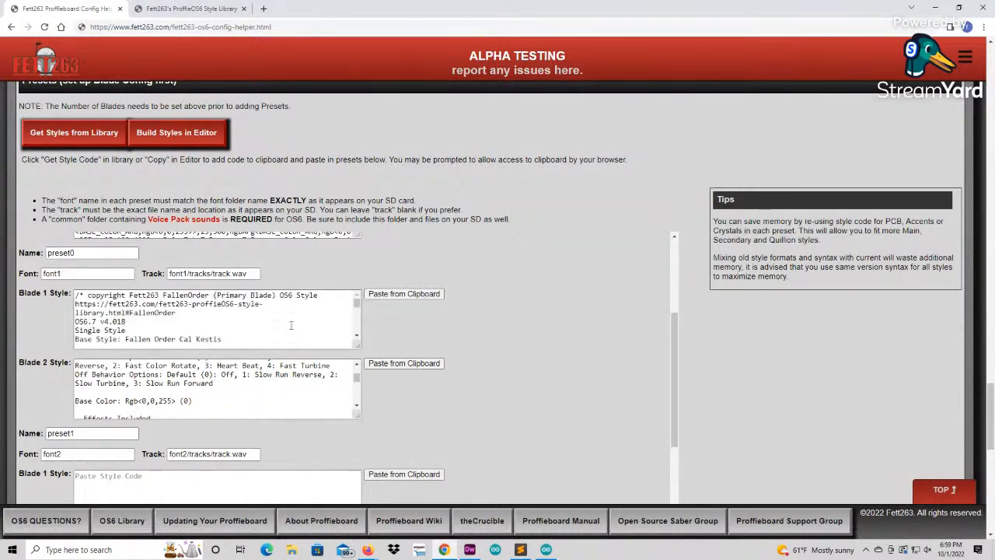
{"action": "scroll", "coordinate": [474, 347], "scroll_direction": "down", "scroll_amount": 2}
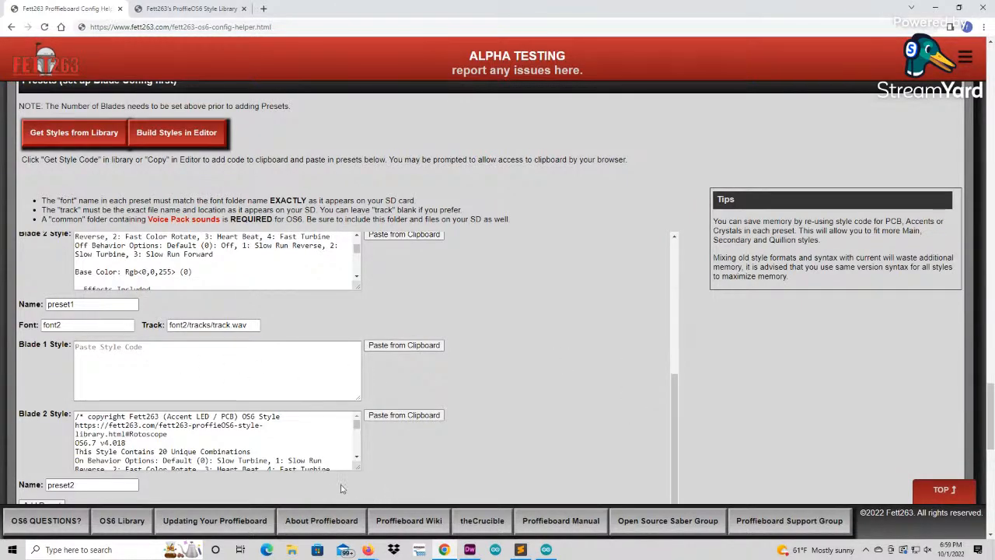
- Open The Duel: Ronin style from Star Wars Visions for the main blade in the Style Library and set its Base Color to Red
{"action": "left_click", "coordinate": [194, 8]}
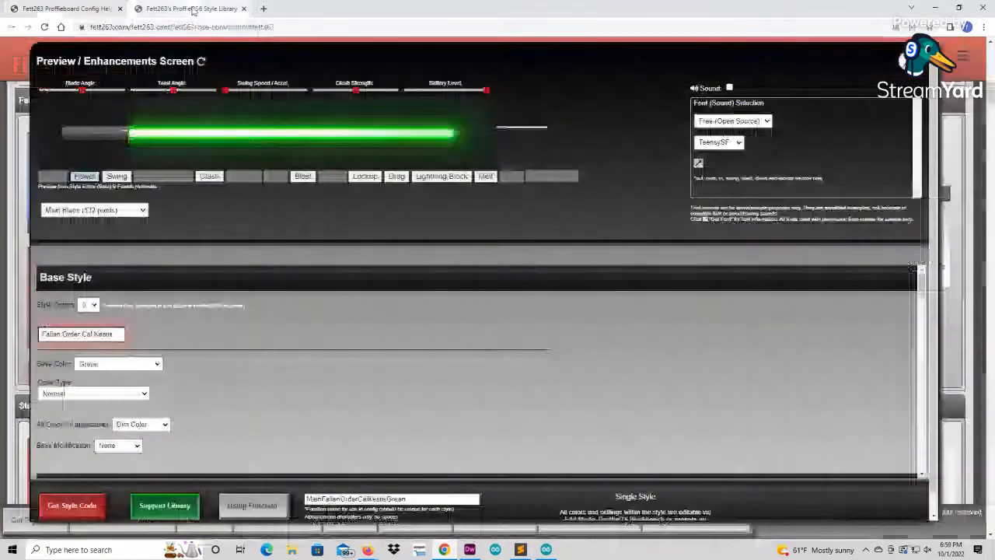
{"action": "left_click", "coordinate": [902, 61]}
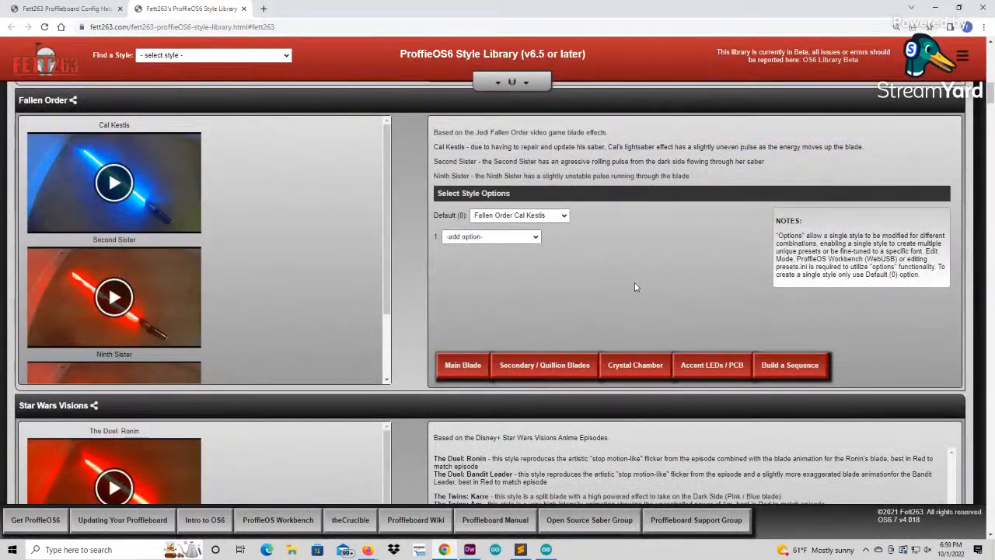
{"action": "scroll", "coordinate": [707, 301], "scroll_direction": "down", "scroll_amount": 2}
{"action": "scroll", "coordinate": [651, 334], "scroll_direction": "down", "scroll_amount": 1}
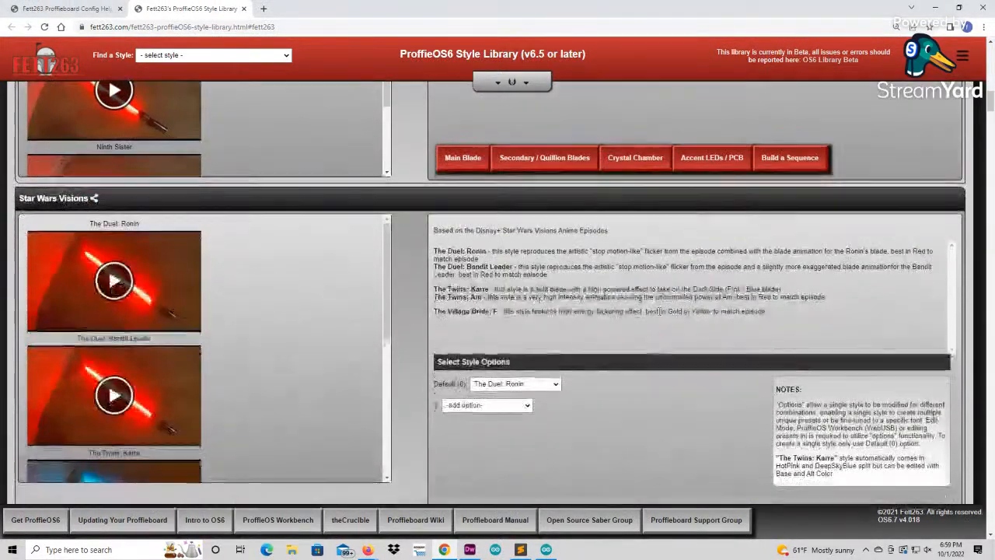
{"action": "scroll", "coordinate": [649, 362], "scroll_direction": "down", "scroll_amount": 2}
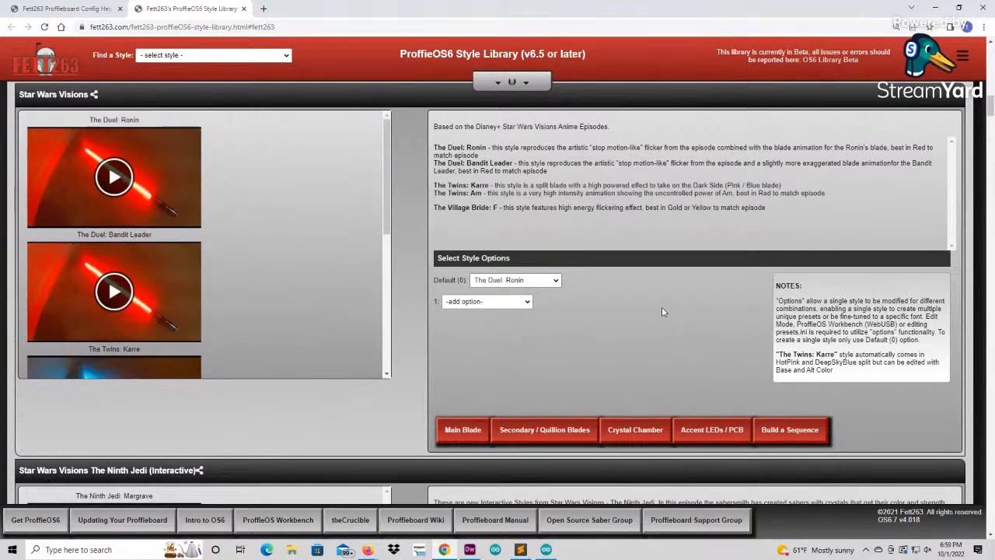
{"action": "scroll", "coordinate": [666, 300], "scroll_direction": "down", "scroll_amount": 4}
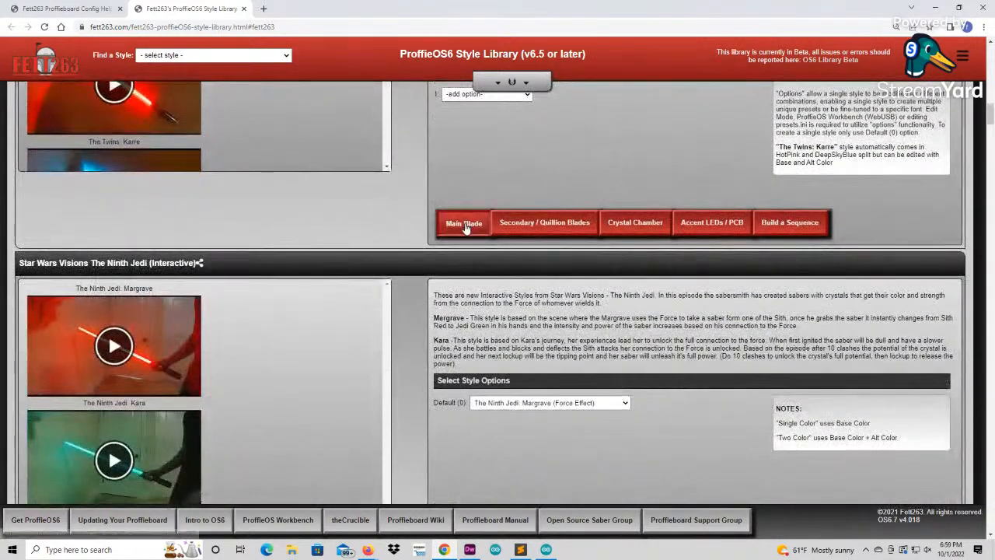
{"action": "left_click", "coordinate": [464, 224]}
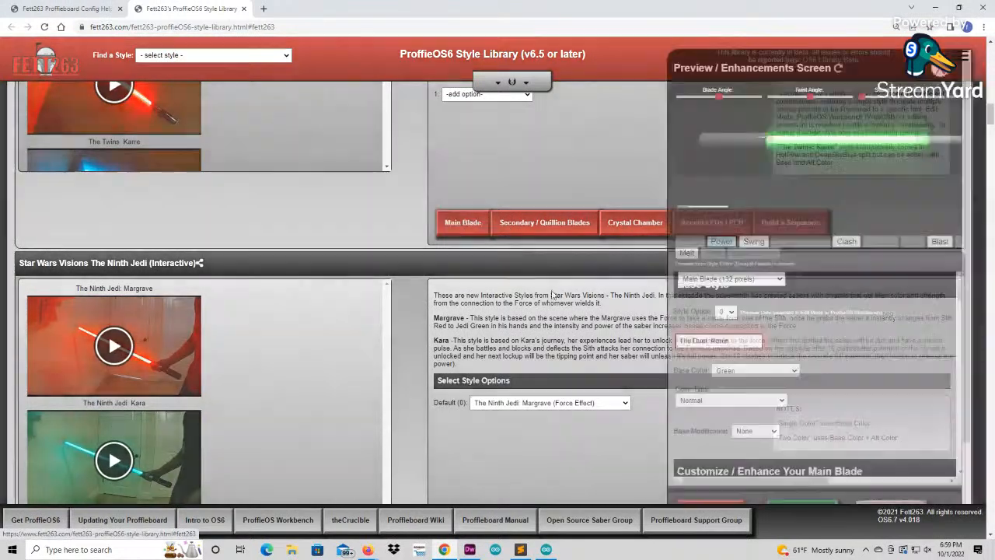
{"action": "scroll", "coordinate": [345, 398], "scroll_direction": "down", "scroll_amount": 1}
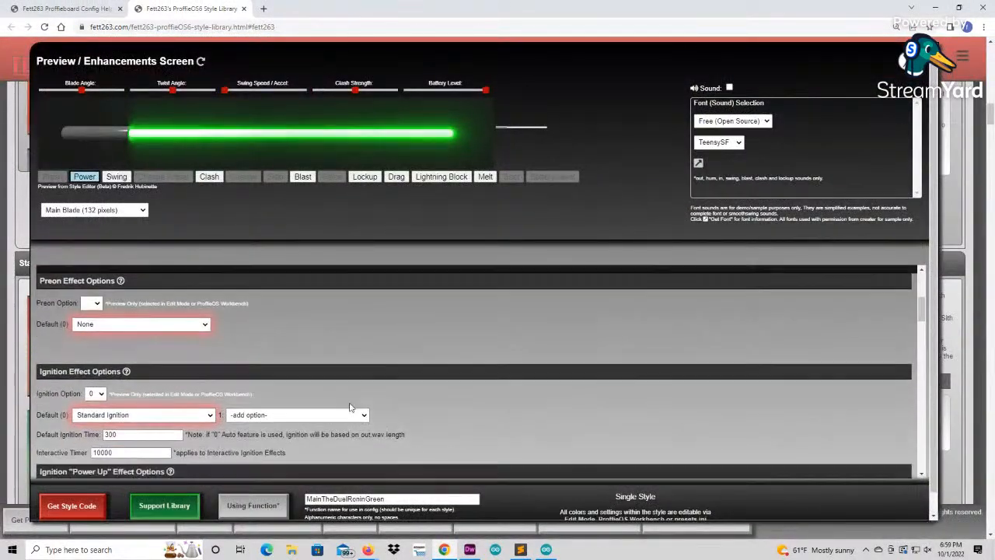
{"action": "scroll", "coordinate": [108, 313], "scroll_direction": "up", "scroll_amount": 3}
{"action": "left_click", "coordinate": [108, 313]}
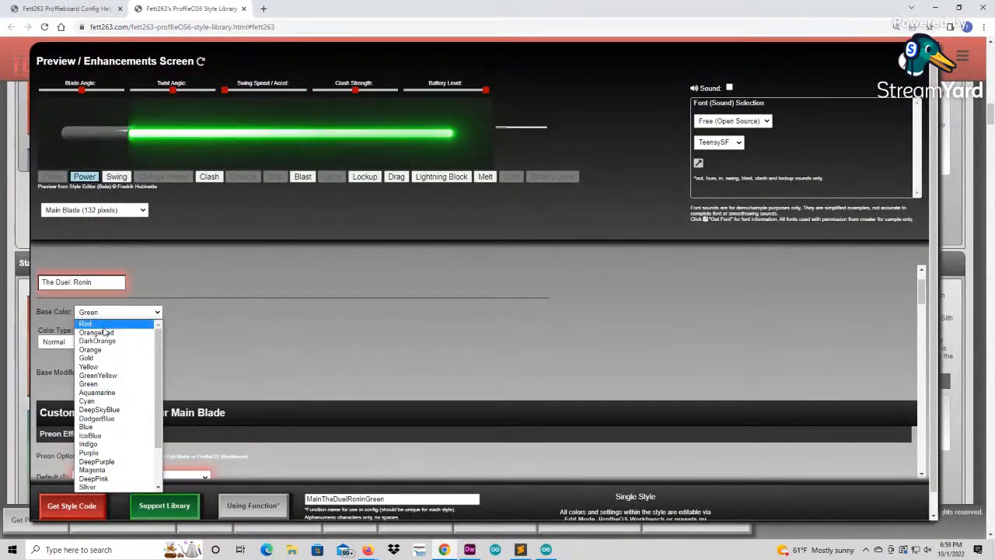
{"action": "left_click", "coordinate": [94, 323]}
- Copy the red The Duel: Ronin style code and paste it into the third preset's Blade 1 Style in the Config Helper
{"action": "left_click", "coordinate": [67, 507]}
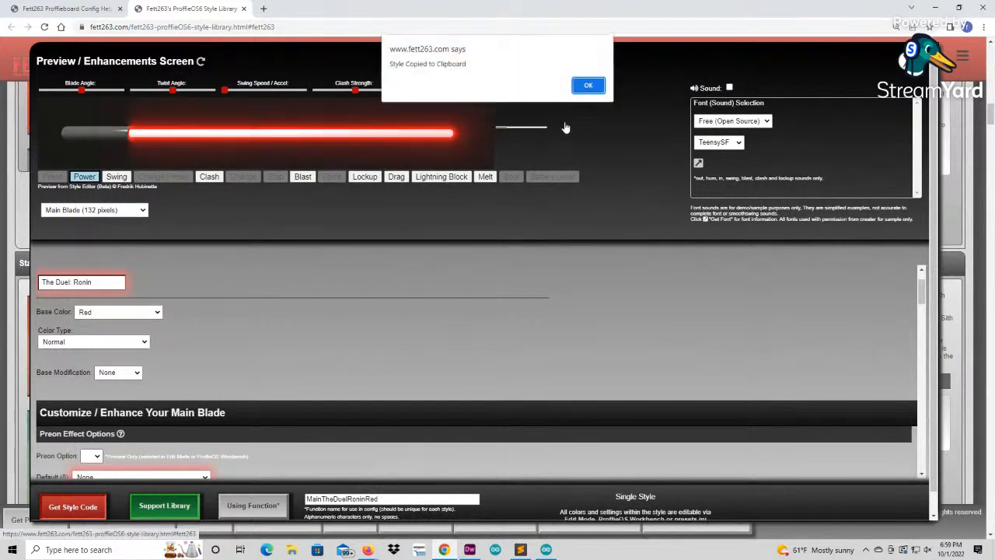
{"action": "left_click", "coordinate": [586, 84]}
{"action": "left_click", "coordinate": [67, 10]}
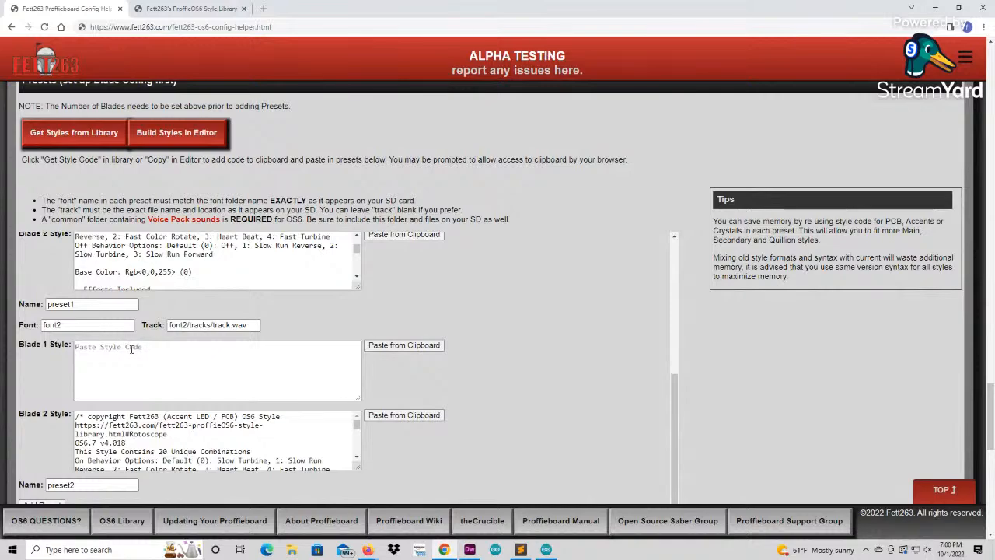
{"action": "left_click", "coordinate": [412, 346]}
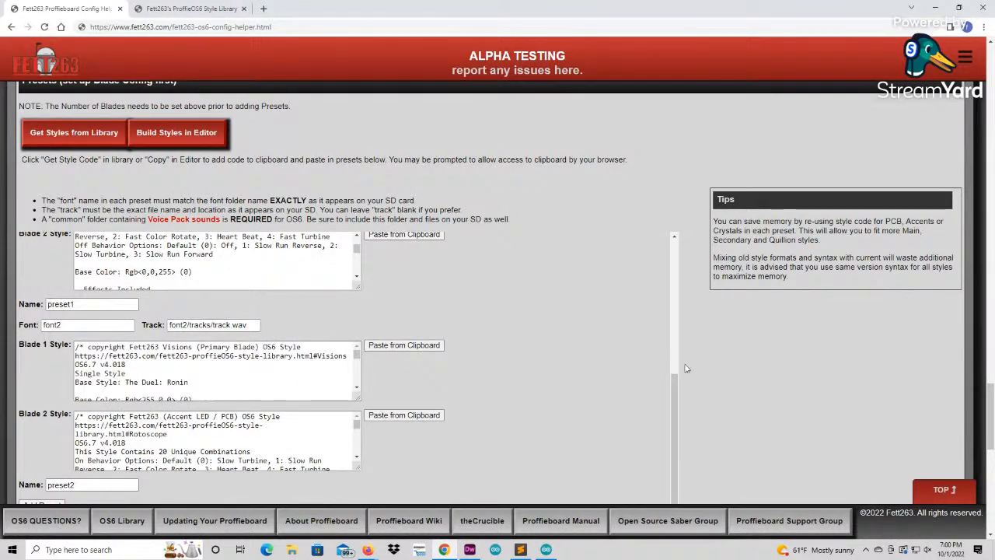
- Generate the full config and review the output from the CONFIG_TOP defines through the presets to the blade and button sections
{"action": "scroll", "coordinate": [778, 357], "scroll_direction": "down", "scroll_amount": 3}
{"action": "scroll", "coordinate": [885, 352], "scroll_direction": "down", "scroll_amount": 3}
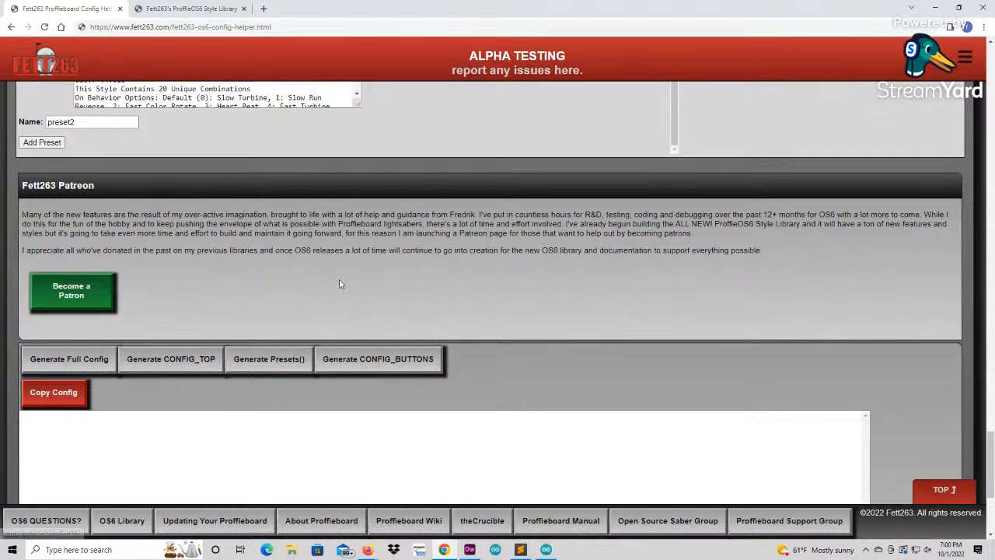
{"action": "scroll", "coordinate": [628, 247], "scroll_direction": "down", "scroll_amount": 1}
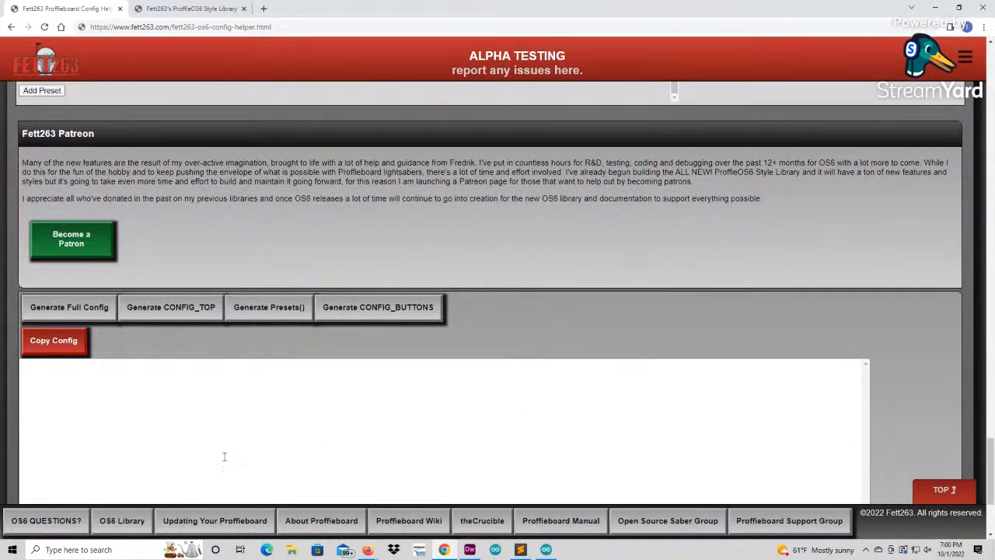
{"action": "scroll", "coordinate": [461, 342], "scroll_direction": "down", "scroll_amount": 2}
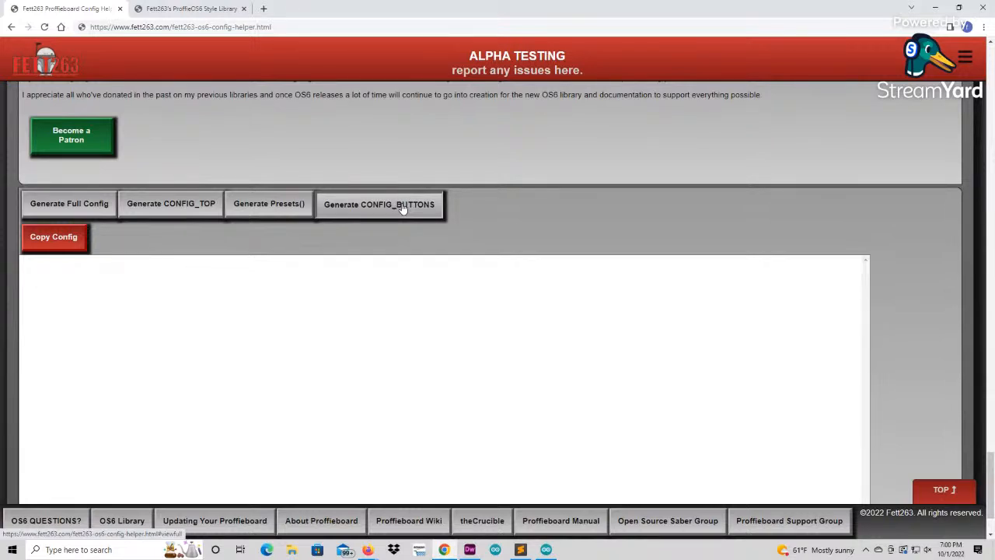
{"action": "left_click", "coordinate": [74, 210]}
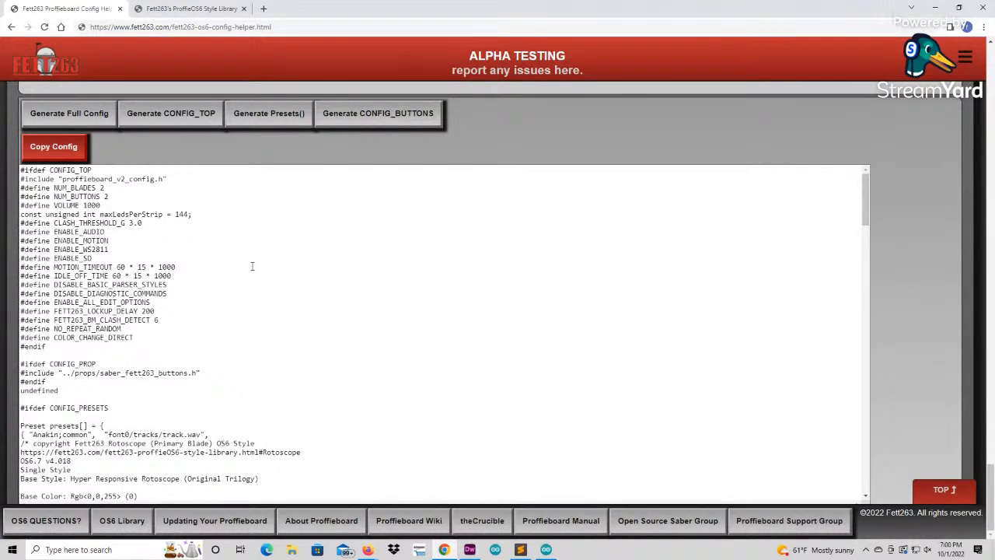
{"action": "scroll", "coordinate": [252, 266], "scroll_direction": "down", "scroll_amount": 3}
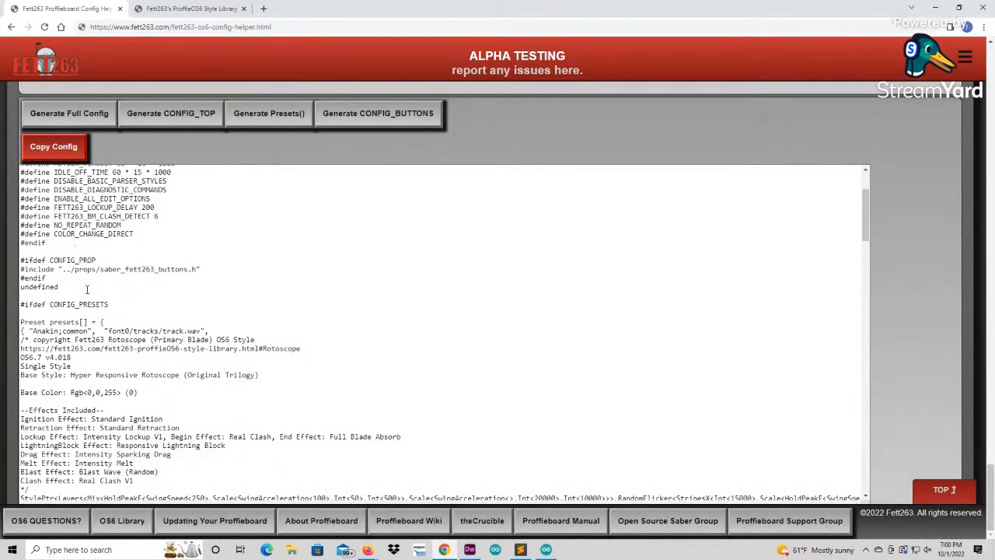
{"action": "scroll", "coordinate": [270, 266], "scroll_direction": "down", "scroll_amount": 2}
{"action": "scroll", "coordinate": [354, 306], "scroll_direction": "down", "scroll_amount": 15}
{"action": "scroll", "coordinate": [443, 334], "scroll_direction": "down", "scroll_amount": 20}
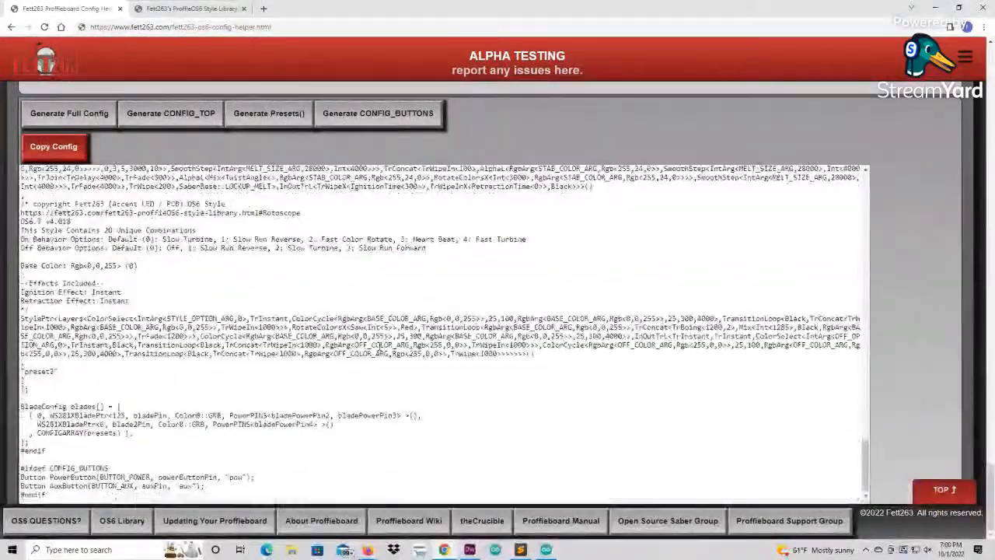
{"action": "scroll", "coordinate": [378, 353], "scroll_direction": "up", "scroll_amount": 5}
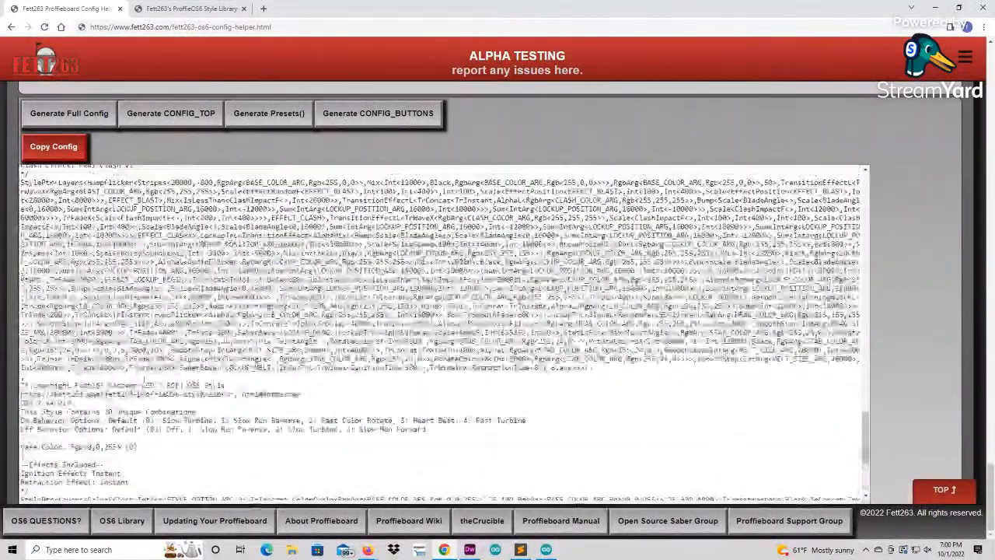
{"action": "scroll", "coordinate": [144, 380], "scroll_direction": "up", "scroll_amount": 4}
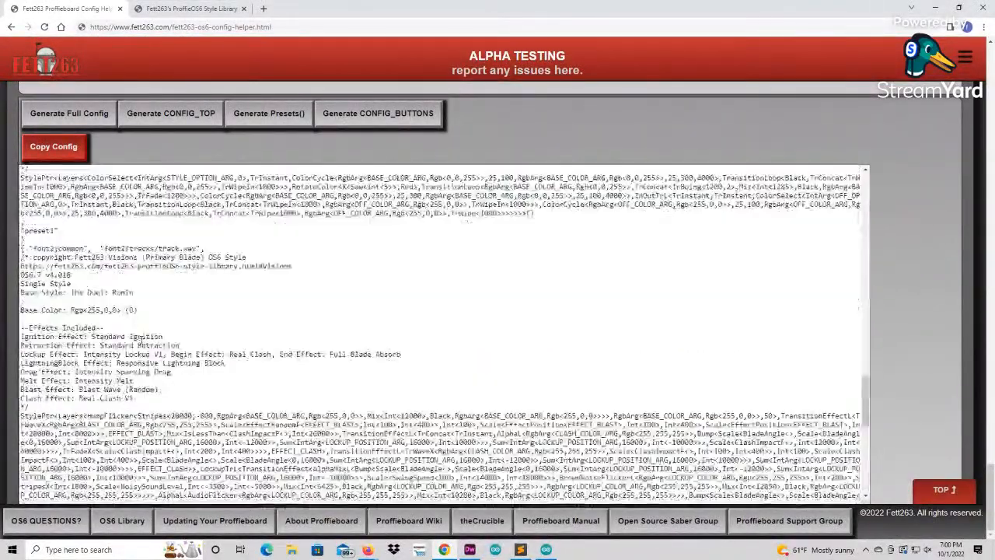
- Copy the generated config and paste it into the empty myconfig.h file in Sublime Text
{"action": "left_click", "coordinate": [65, 159]}
{"action": "left_click", "coordinate": [585, 83]}
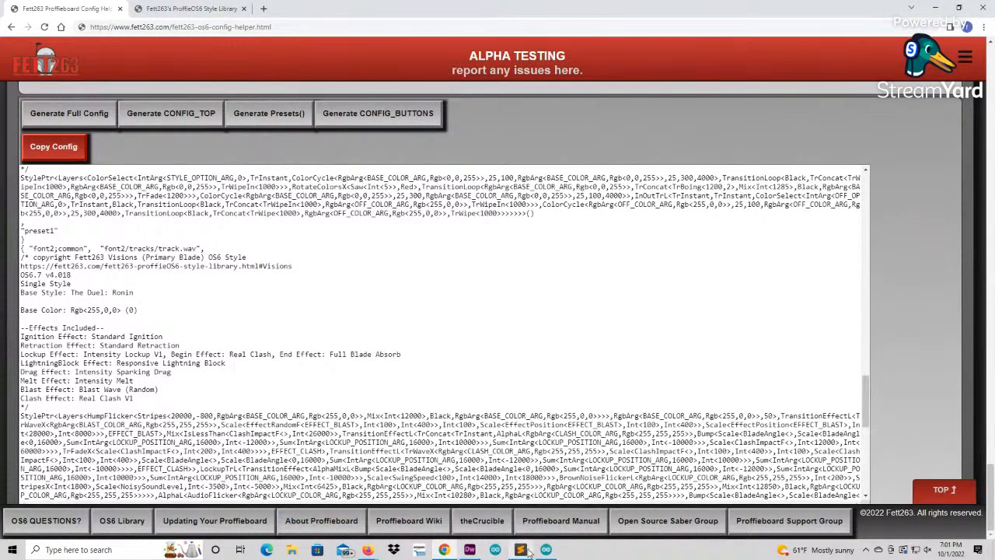
{"action": "left_click", "coordinate": [477, 458]}
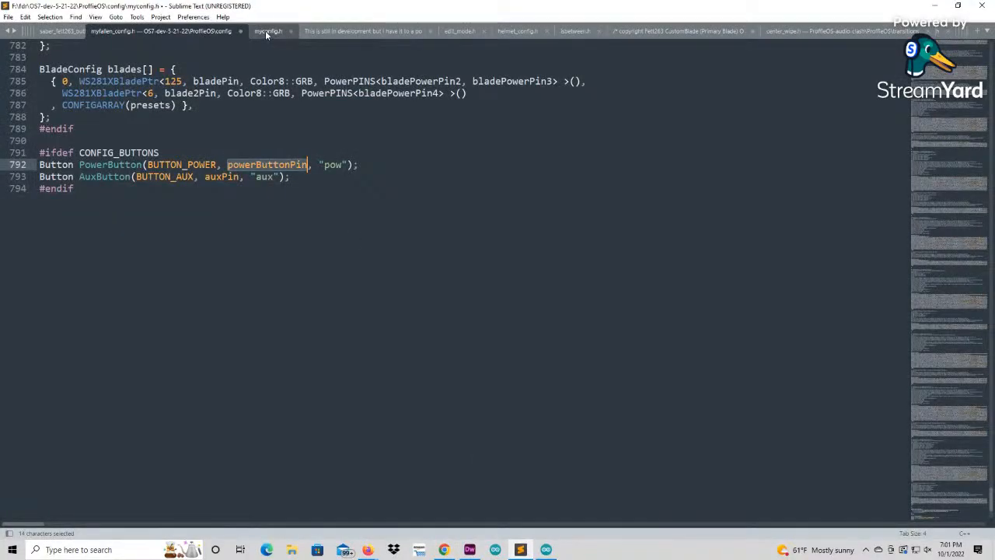
{"action": "left_click", "coordinate": [268, 32]}
{"action": "right_click", "coordinate": [126, 65]}
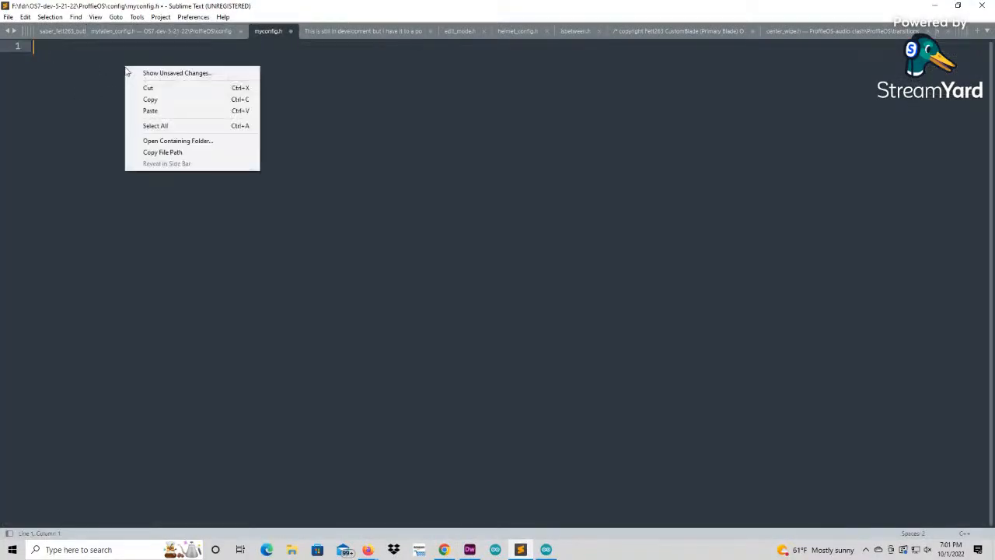
{"action": "left_click", "coordinate": [145, 111]}
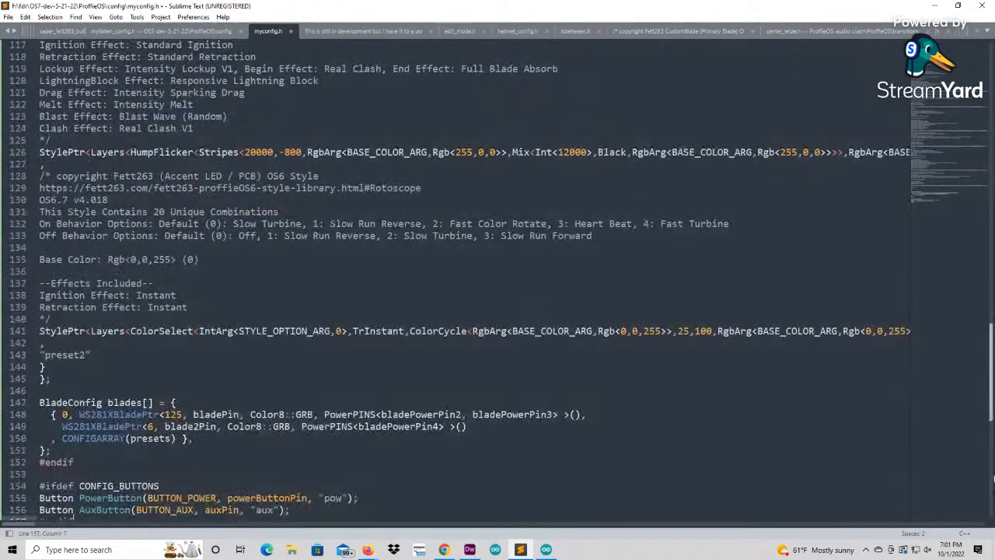
- Check the pasted config in myconfig.h from its end back to the CONFIG_TOP section, and switch back to the Config Helper in Chrome
{"action": "scroll", "coordinate": [990, 398], "scroll_direction": "down", "scroll_amount": 1}
{"action": "scroll", "coordinate": [989, 398], "scroll_direction": "up", "scroll_amount": 20}
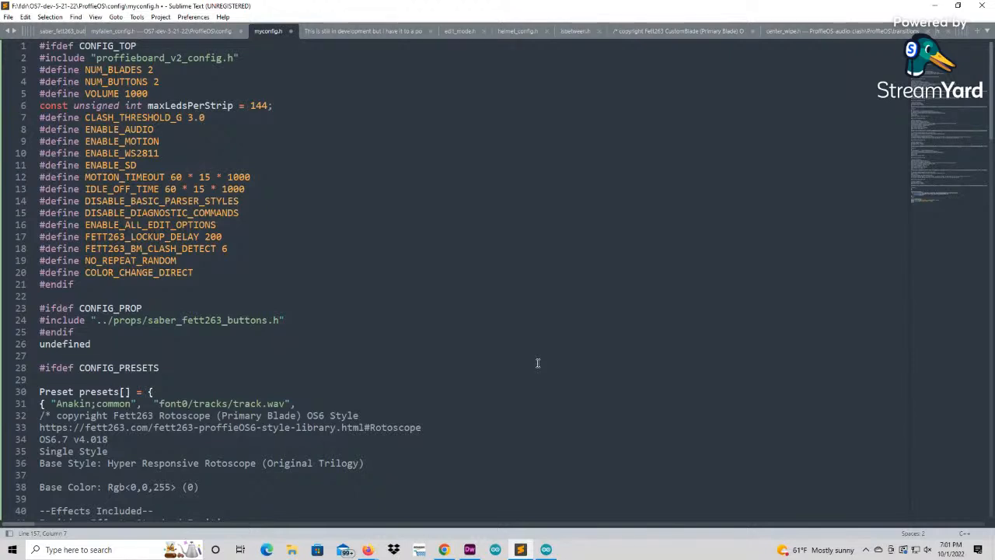
{"action": "left_click", "coordinate": [451, 551]}
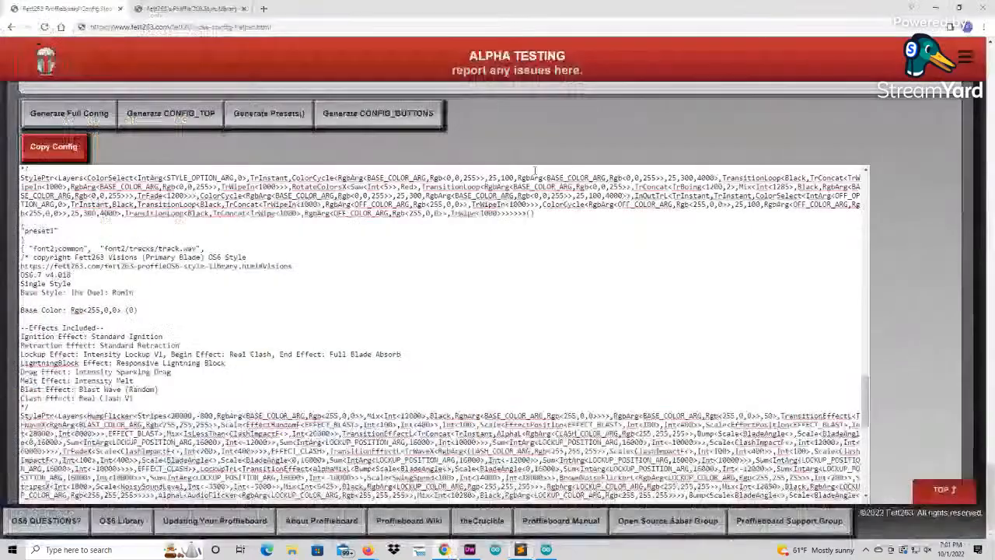